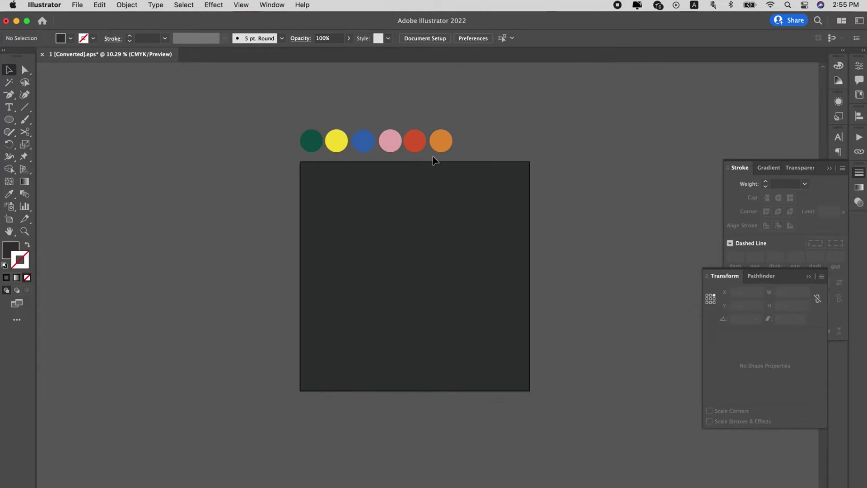
Add the letter L as text in the upper left area of the dark square and colour it with the pink swatch.
key("t")
left_click(362, 200)
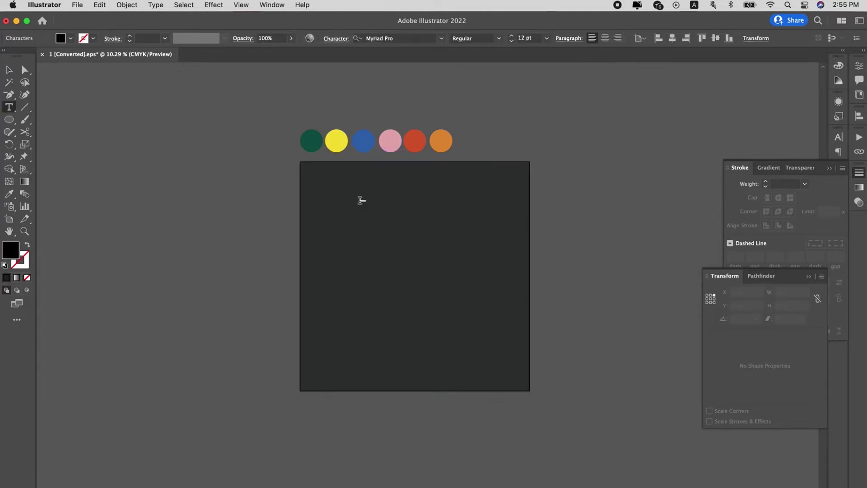
key("Escape")
left_click_drag(368, 206, 462, 289)
key("i")
left_click(388, 136)
key("v")
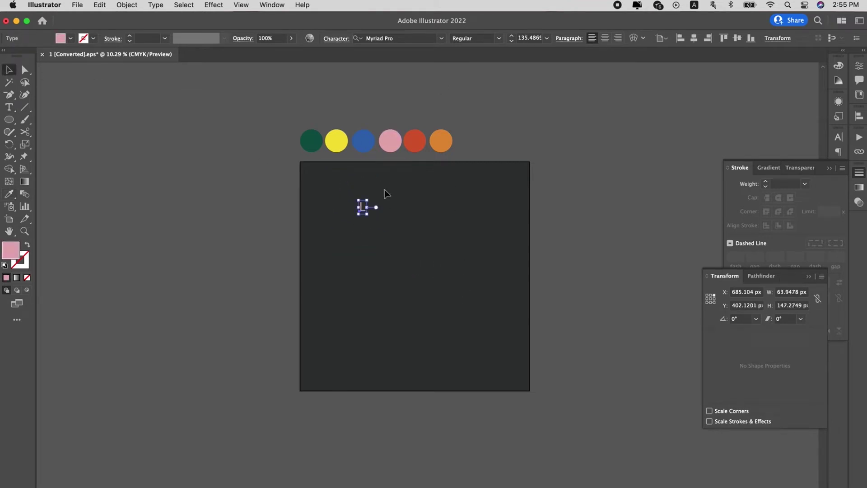
Set the letter L's font to Gotham Black and enlarge it to about 467 pt.
left_click(429, 38)
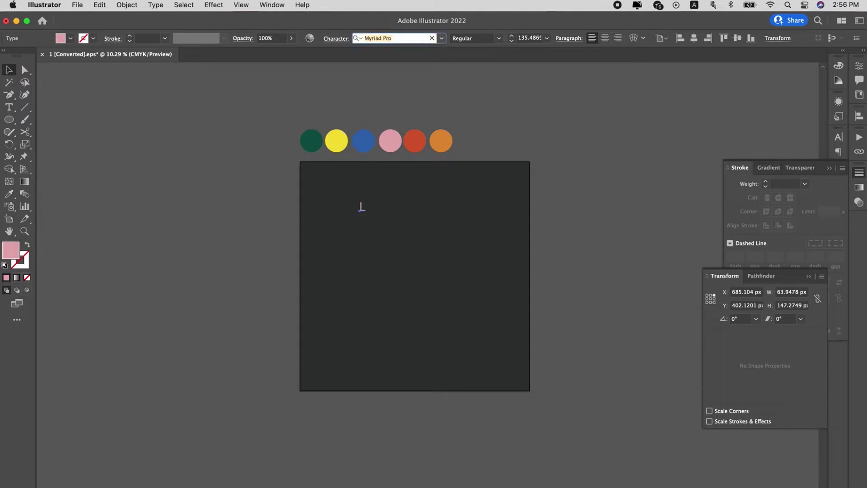
type("gotham")
left_click(437, 203)
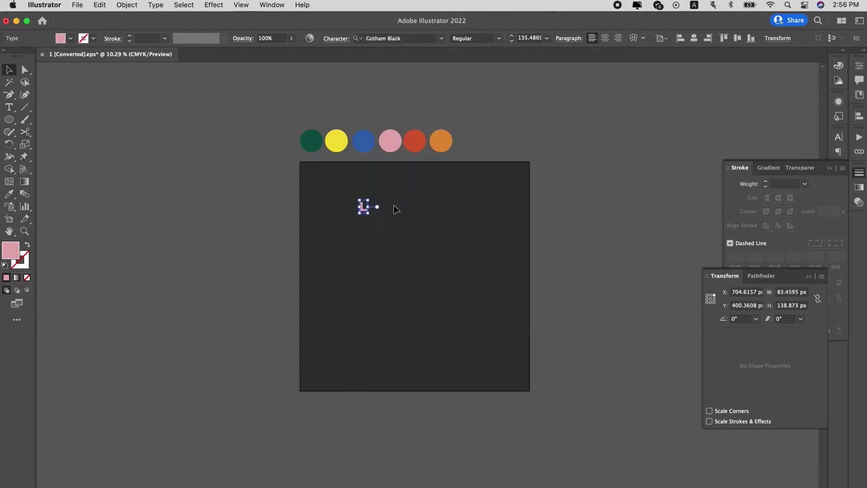
left_click_drag(371, 213, 402, 235)
Change the copy of the L beside the original to the letter A.
key("t")
double_click(402, 235)
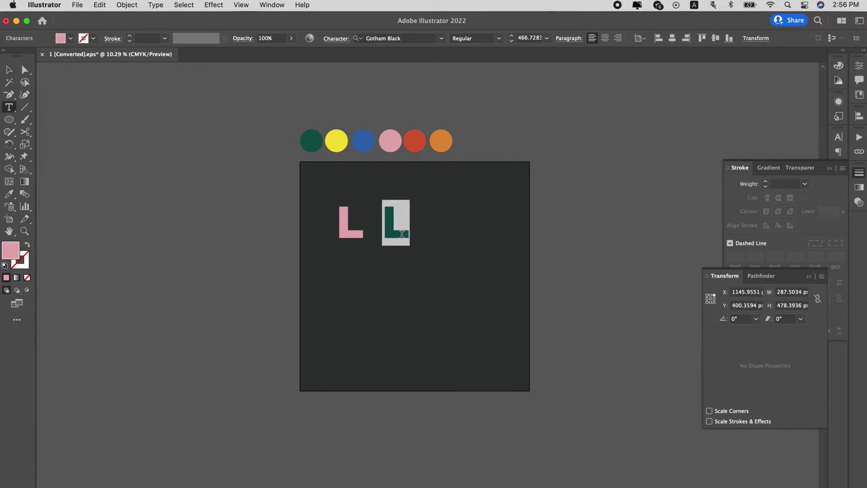
type("A")
key("Escape")
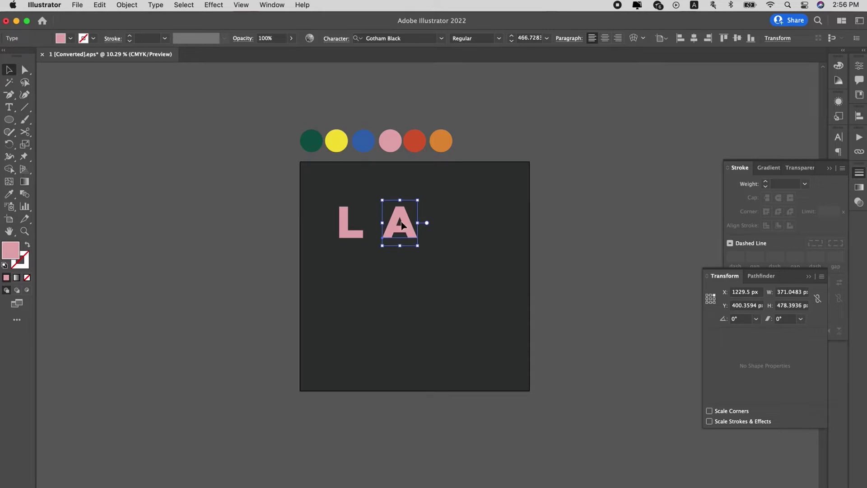
Copy letters along the row and change the copies to S and T to complete the word LAST.
left_click_drag(402, 225, 433, 223)
double_click(433, 223)
double_click(433, 223)
type("S")
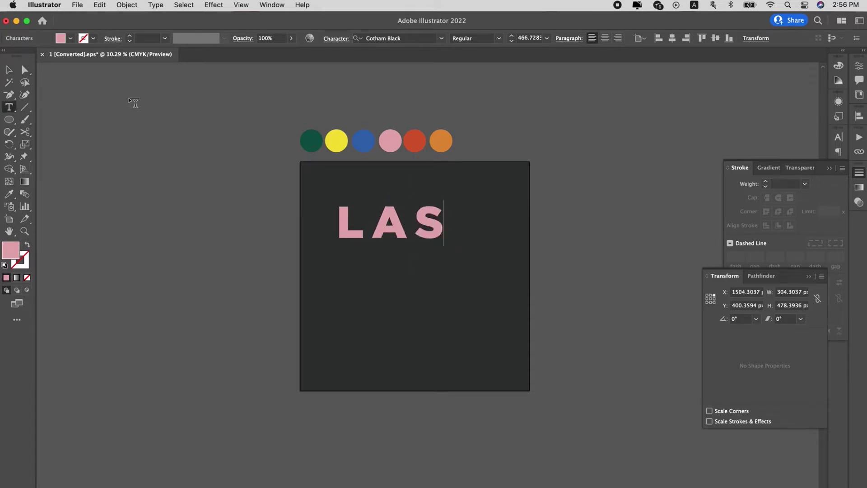
key("Escape")
left_click_drag(430, 210, 467, 209)
double_click(467, 219)
type("T")
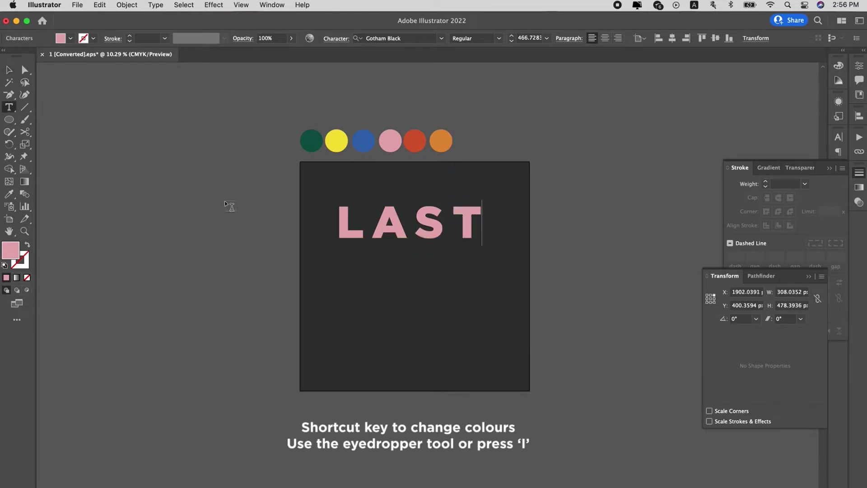
left_click(15, 64)
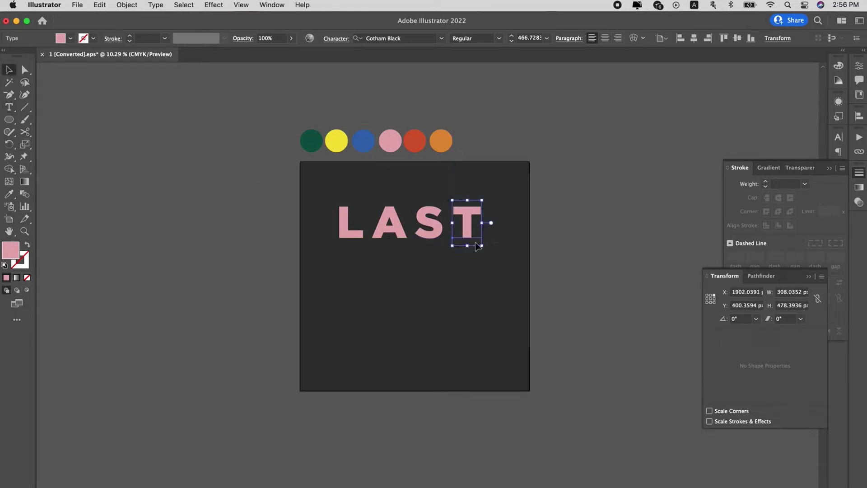
Duplicate the LAST letters directly below and change the copies to read CALL.
left_click_drag(359, 214, 338, 285)
type("t")
type("CAST")
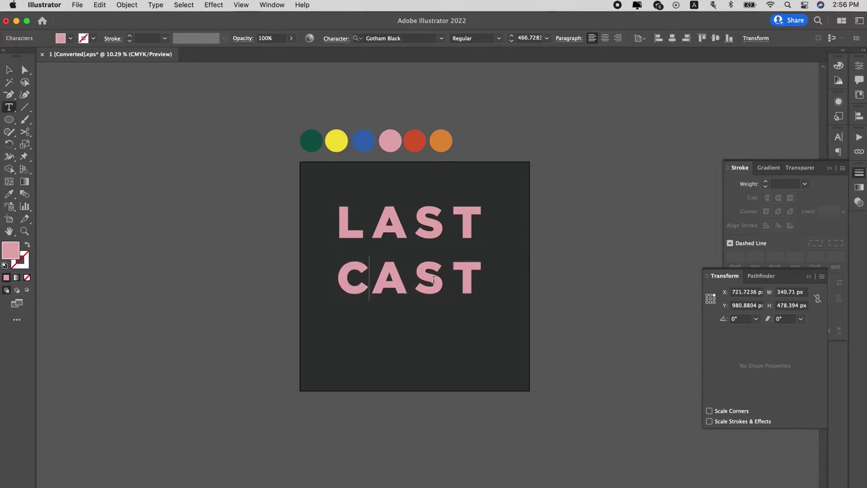
left_click_drag(442, 278, 415, 278)
type("L")
left_click_drag(483, 278, 448, 278)
type("L")
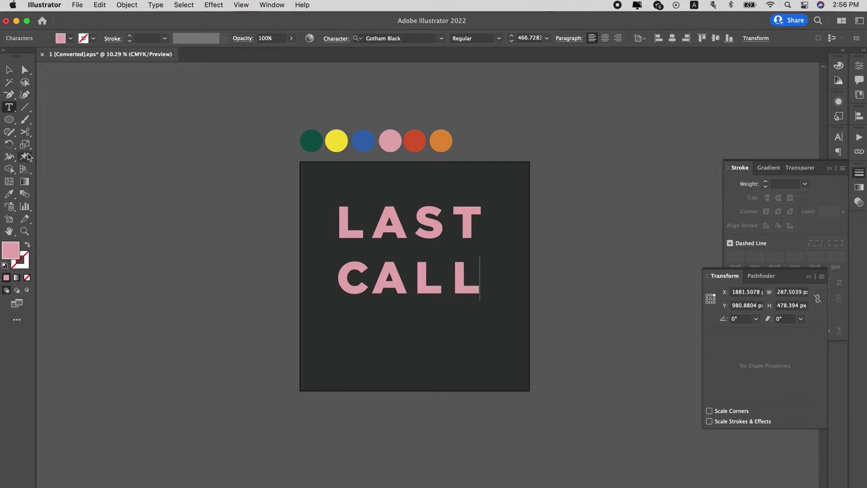
left_click(8, 69)
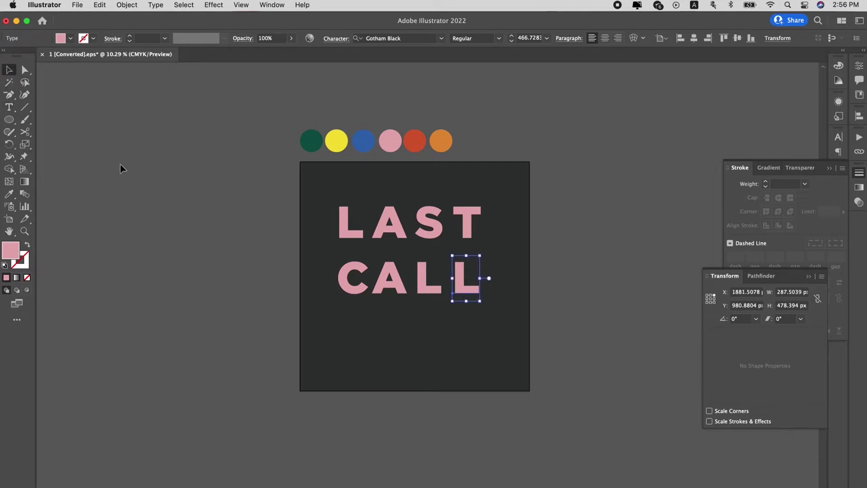
Recolour the A of LAST with the blue swatch and the S with the red swatch.
left_click(397, 238)
key("i")
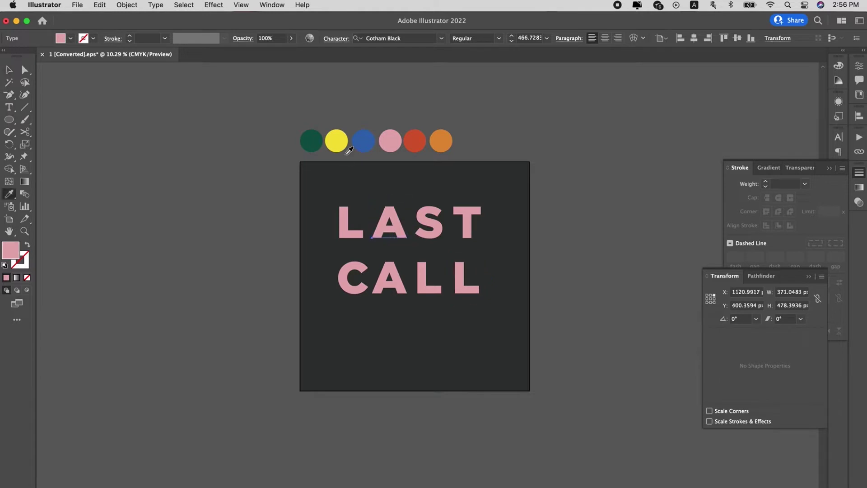
left_click(338, 143)
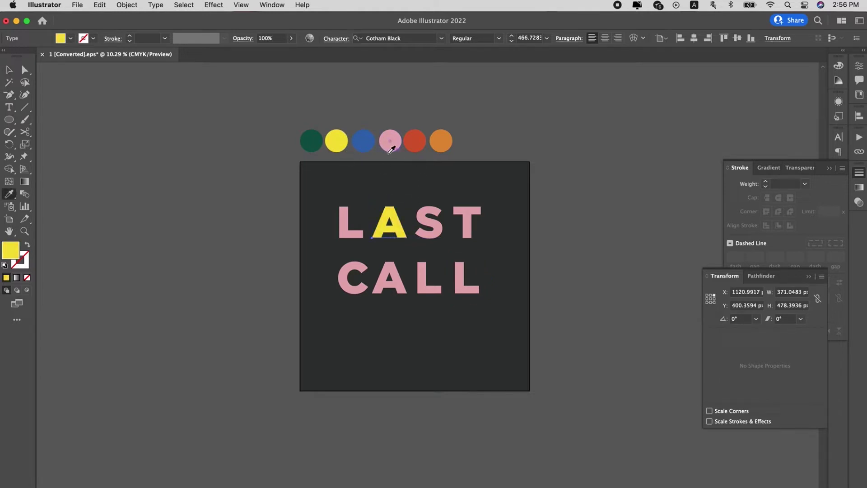
left_click(371, 144)
key("v")
left_click(422, 216)
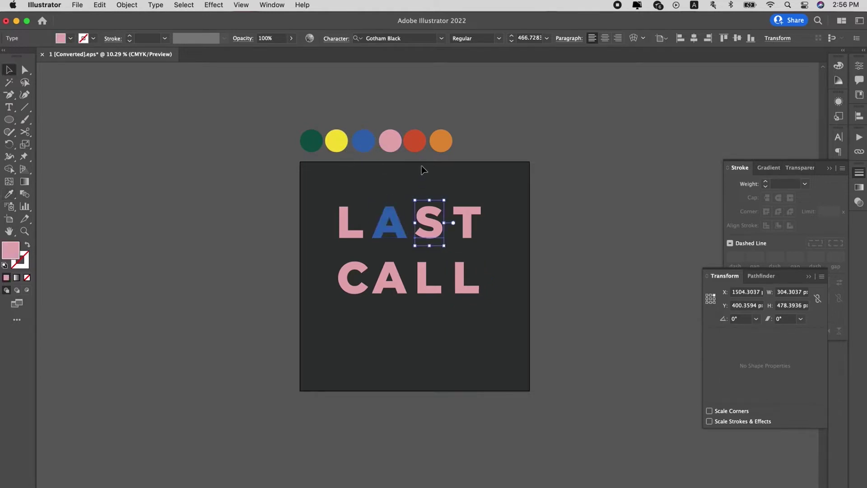
key("i")
left_click(415, 141)
key("v")
Recolour the T of LAST with the orange swatch.
left_click(468, 216)
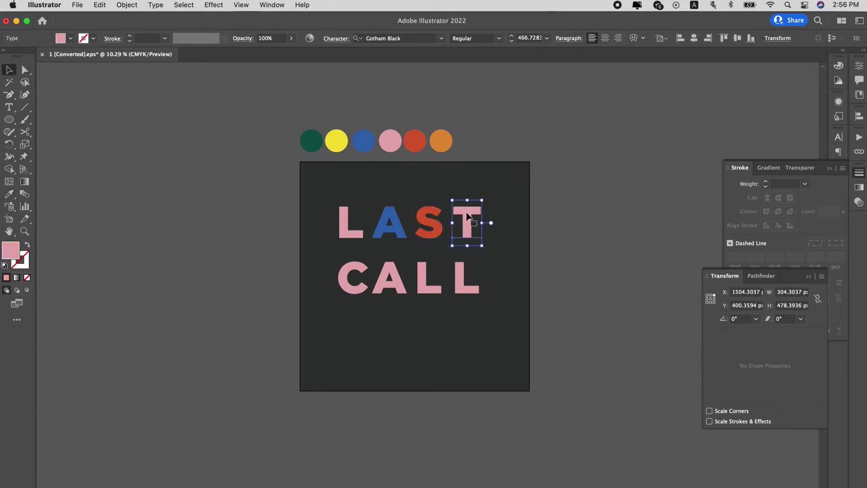
key("i")
left_click(447, 145)
left_click(336, 139)
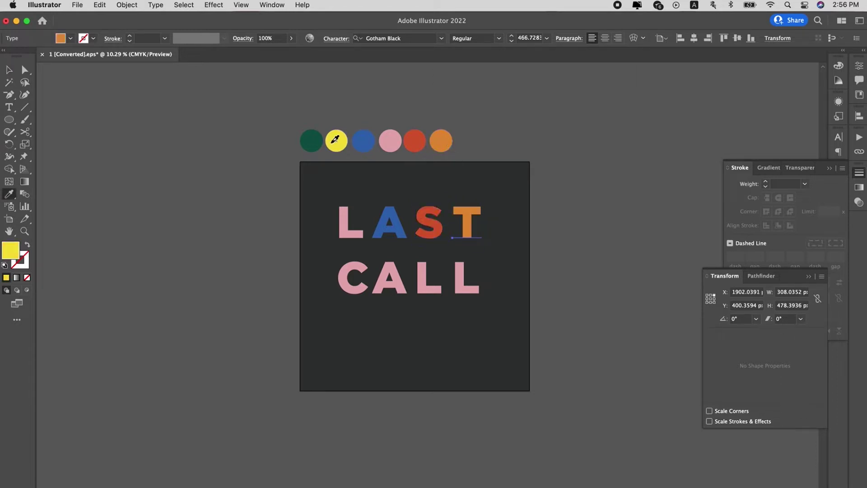
left_click(413, 137)
left_click(441, 140)
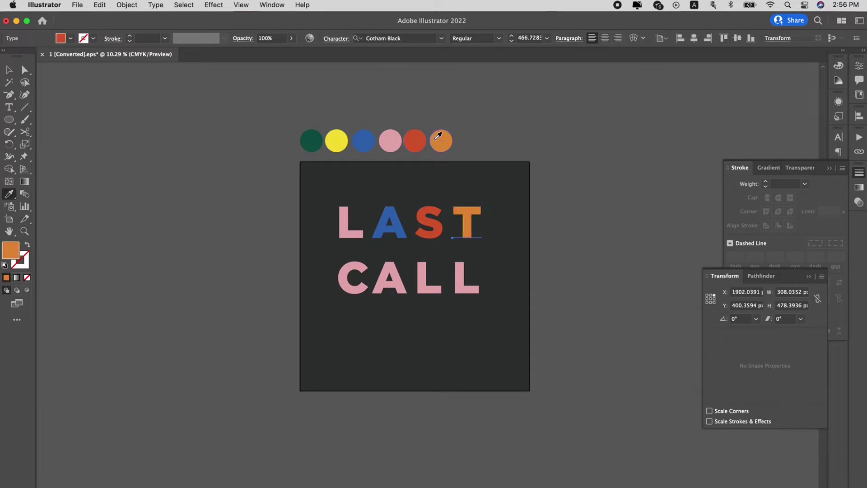
key("v")
Recolour the C of CALL with the yellow swatch and its A with the dark green swatch.
left_click(359, 275)
key("i")
left_click(337, 140)
key("v")
left_click(390, 290)
key("i")
left_click(311, 140)
key("v")
Recolour the first L of CALL with the blue swatch and the last L with the red swatch.
left_click(434, 271)
key("i")
left_click(373, 138)
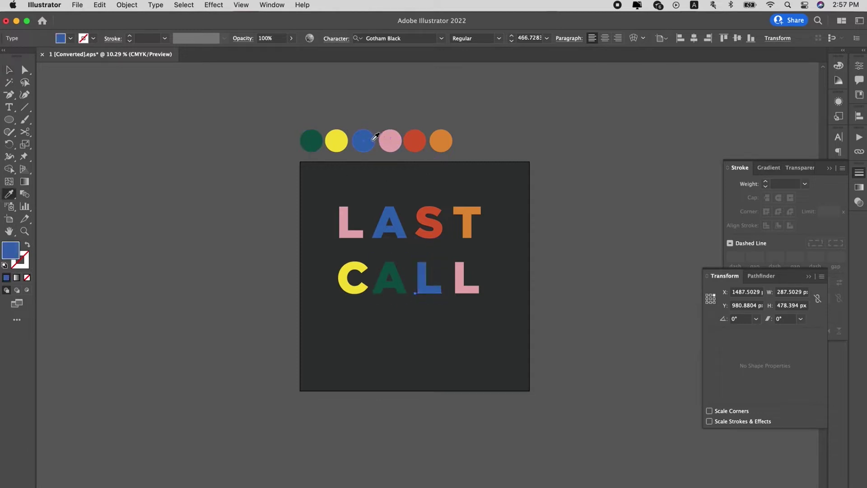
key("v")
left_click(462, 276)
key("i")
left_click(423, 137)
key("v")
Move the CALL letters down to widen the gap below LAST.
left_click(511, 324)
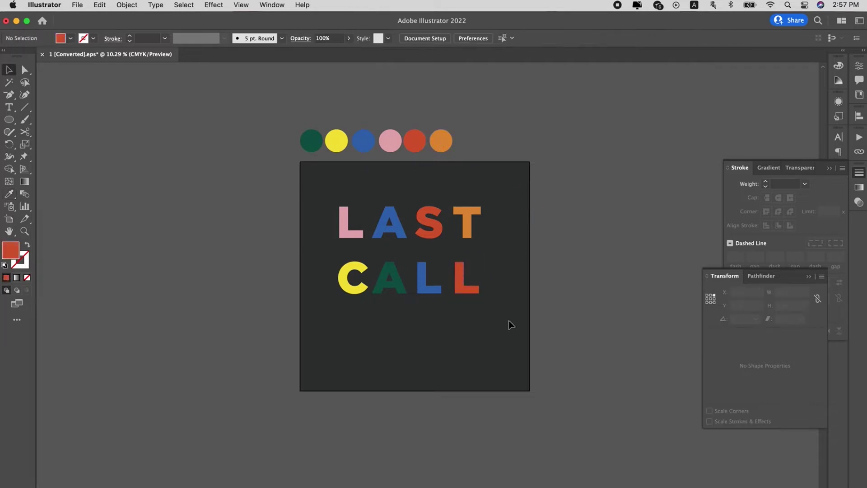
left_click_drag(409, 284, 426, 300)
Apply the 3D Extrude & Bevel (Classic) effect to the pink L with Off-Axis Front position and 60 pt extrude depth.
left_click(351, 222)
left_click(213, 5)
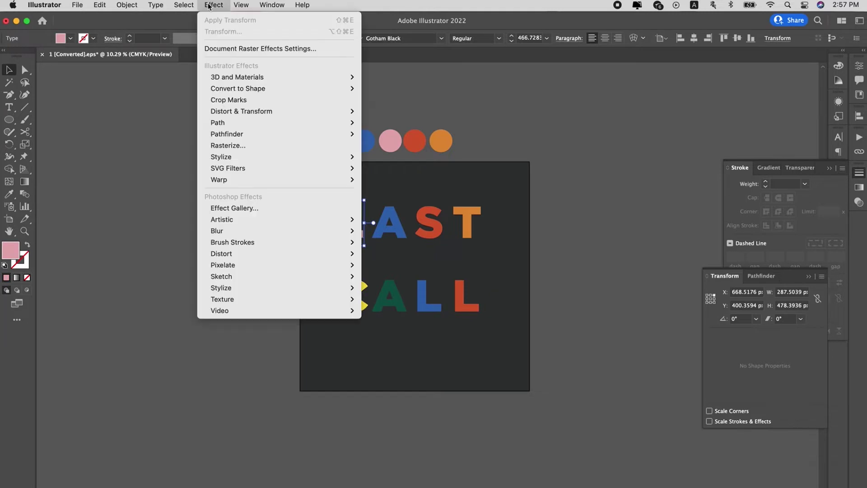
mouse_move(278, 168)
mouse_move(280, 78)
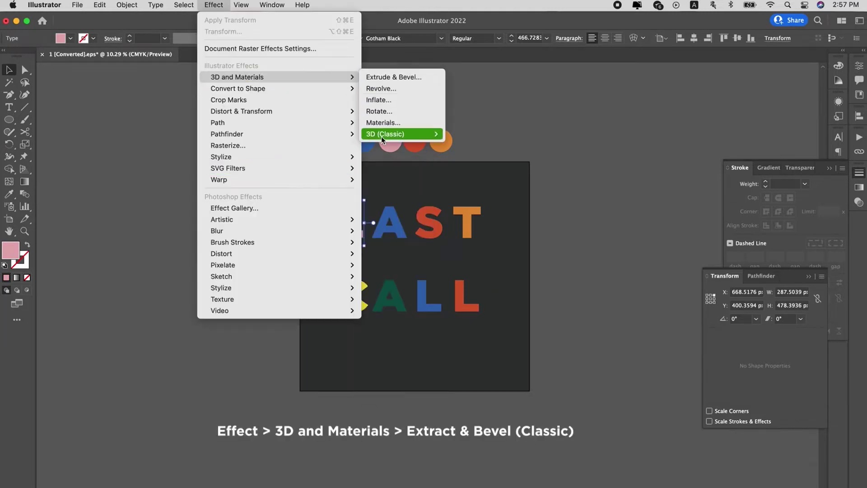
mouse_move(384, 134)
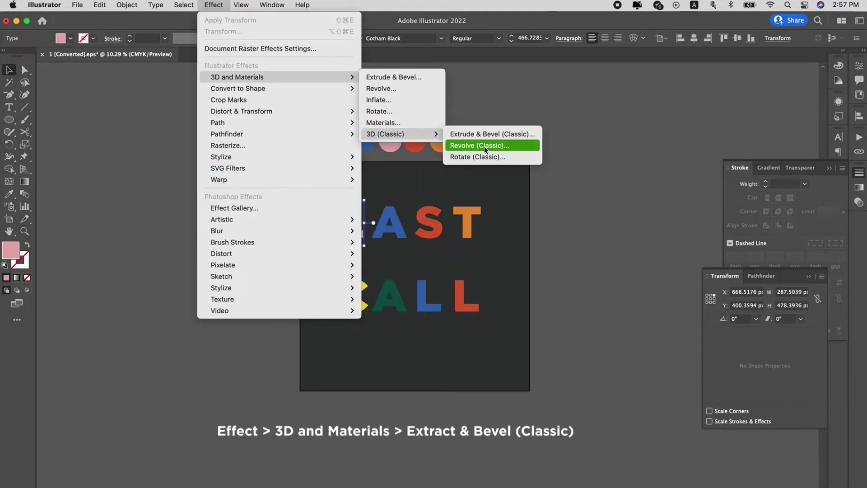
left_click(486, 137)
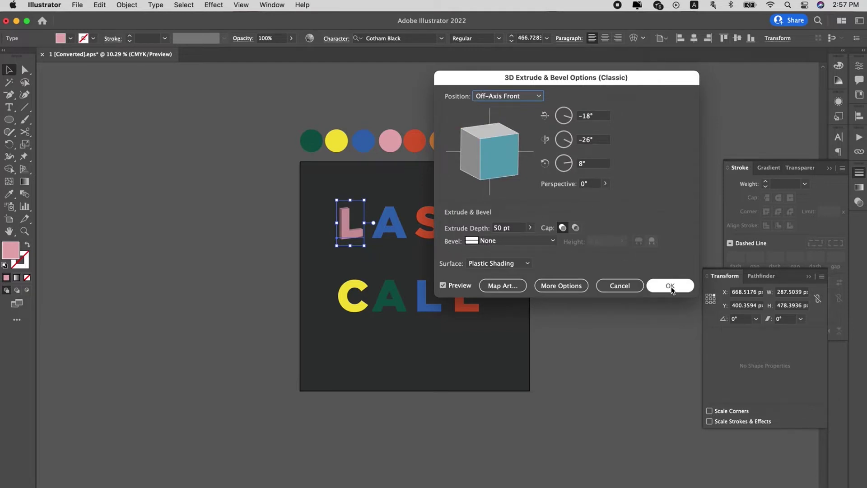
left_click(495, 228)
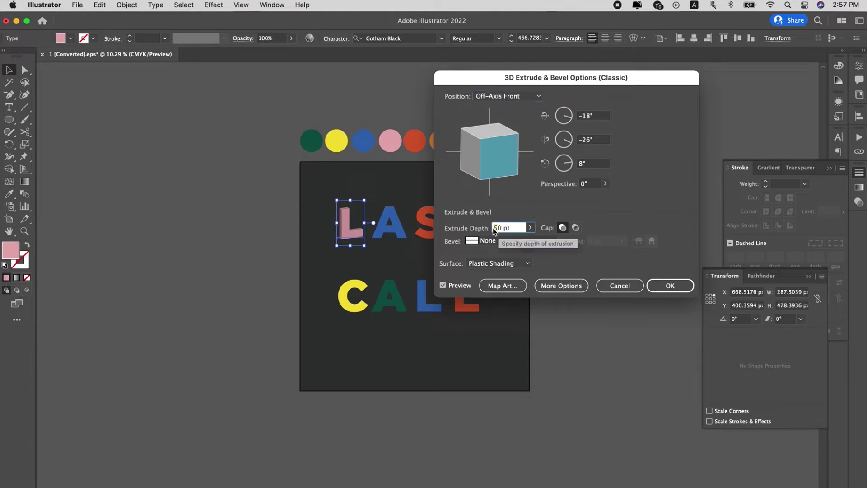
type("6")
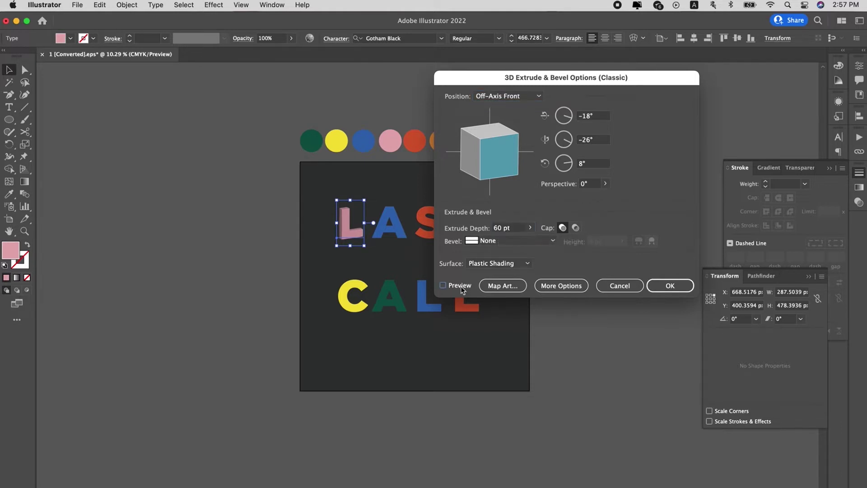
left_click(670, 285)
Apply the 3D Extrude & Bevel (Classic) effect to the blue A of LAST with a custom rotation.
left_click(400, 236)
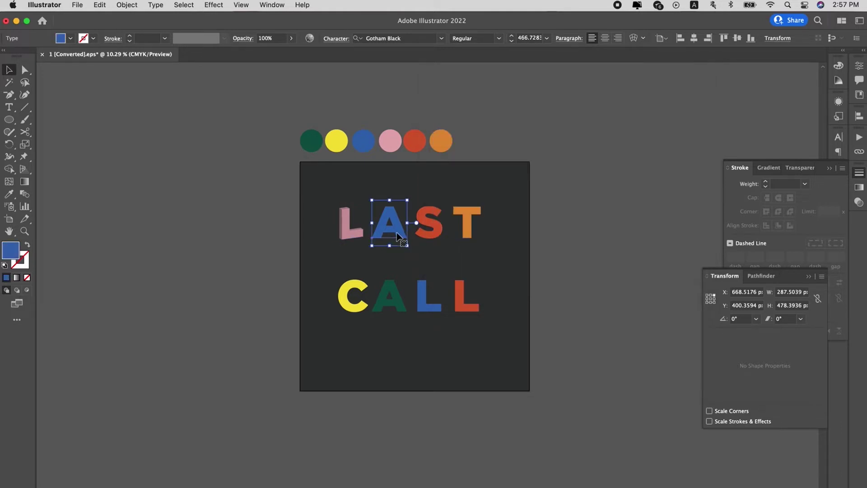
left_click(213, 4)
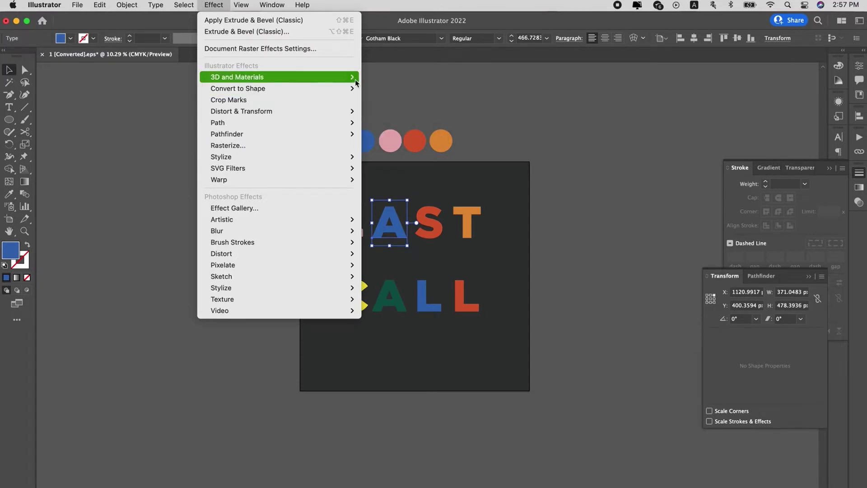
left_click(497, 134)
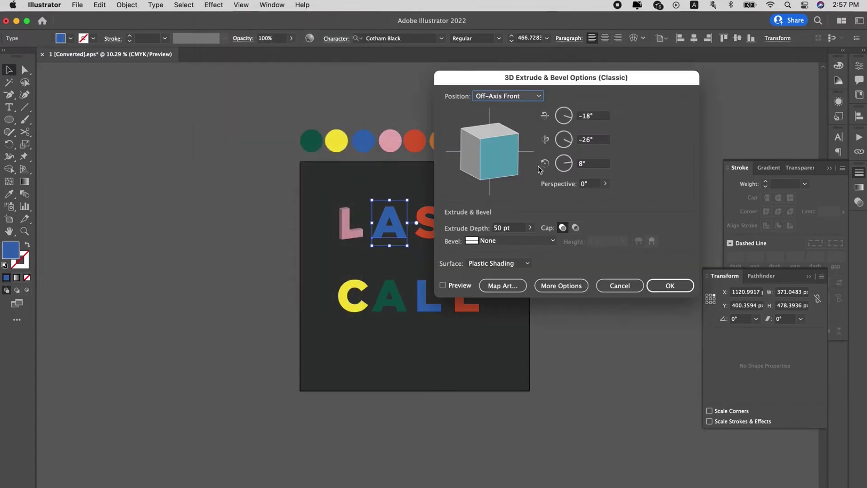
left_click_drag(471, 160, 488, 158)
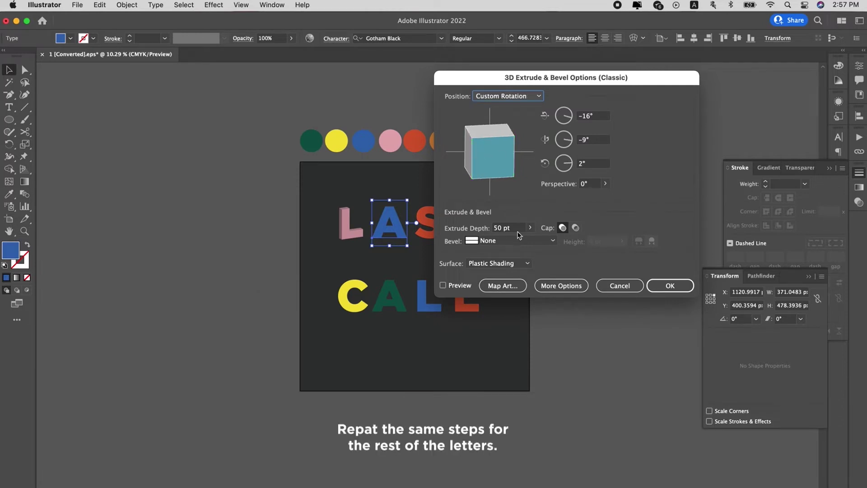
left_click(473, 286)
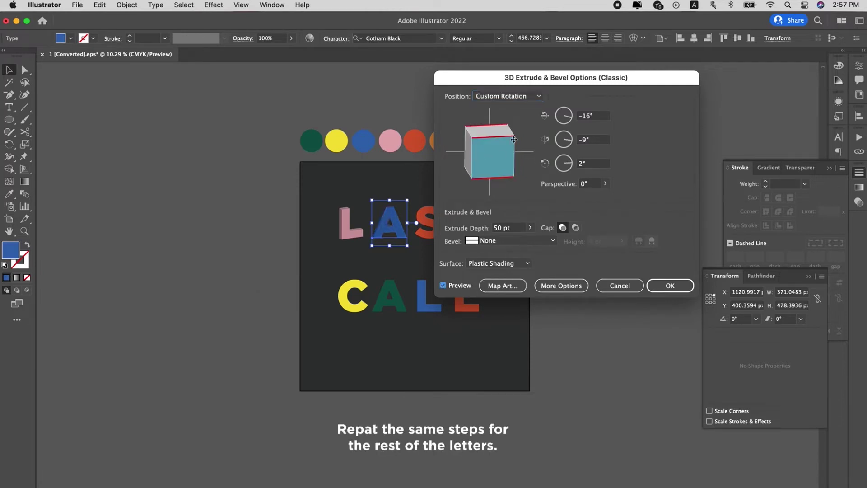
left_click(497, 229)
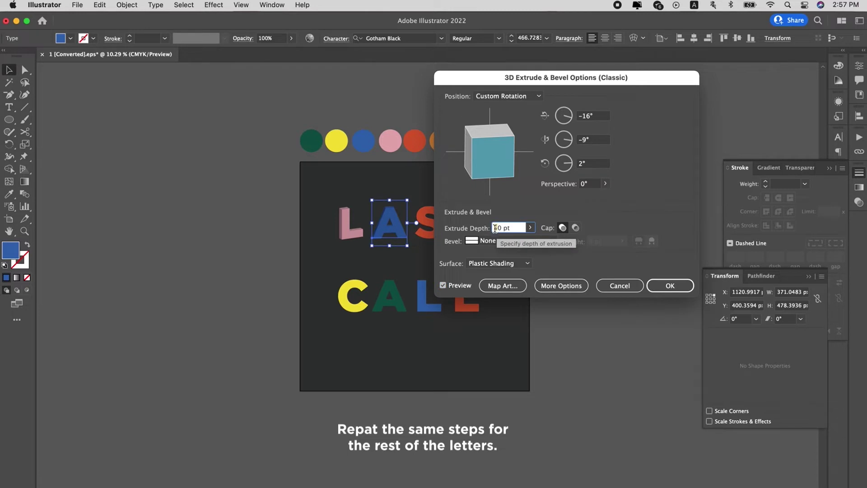
left_click_drag(513, 168, 499, 151)
left_click(664, 286)
Apply the 3D Extrude & Bevel (Classic) effect to the red S with a custom rotation of -13°, -28° and -1°.
left_click(431, 229)
left_click(213, 4)
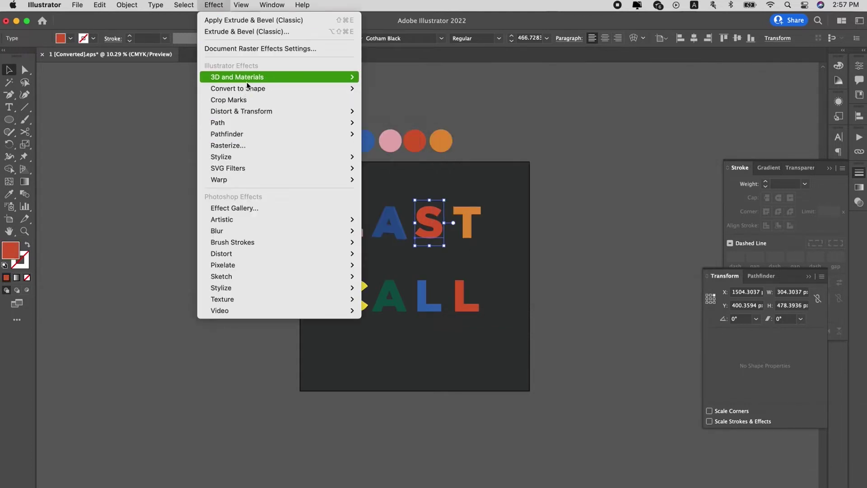
mouse_move(310, 80)
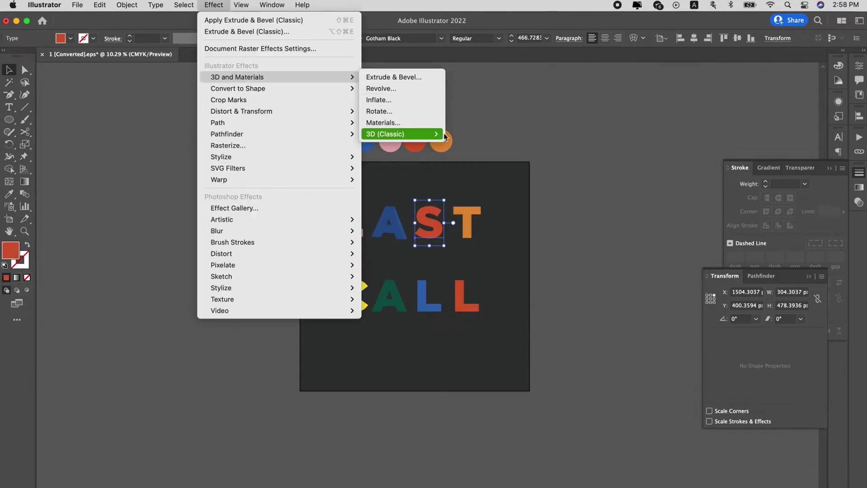
mouse_move(407, 134)
left_click(479, 134)
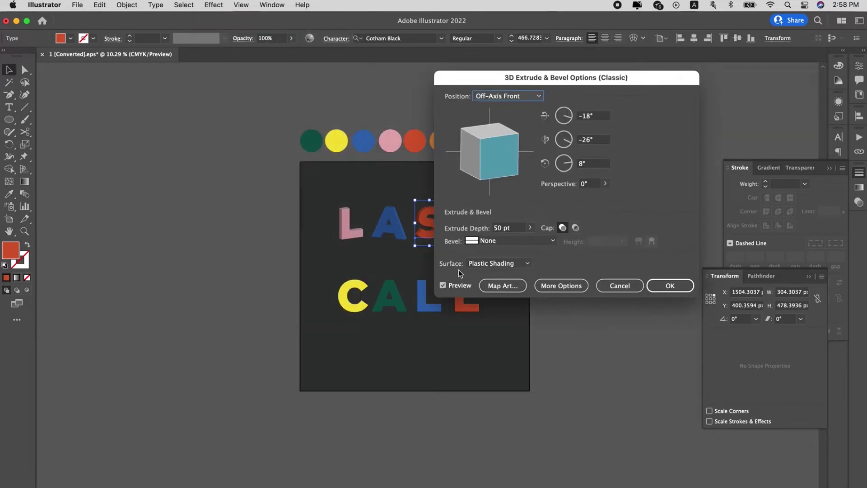
left_click_drag(471, 136, 483, 188)
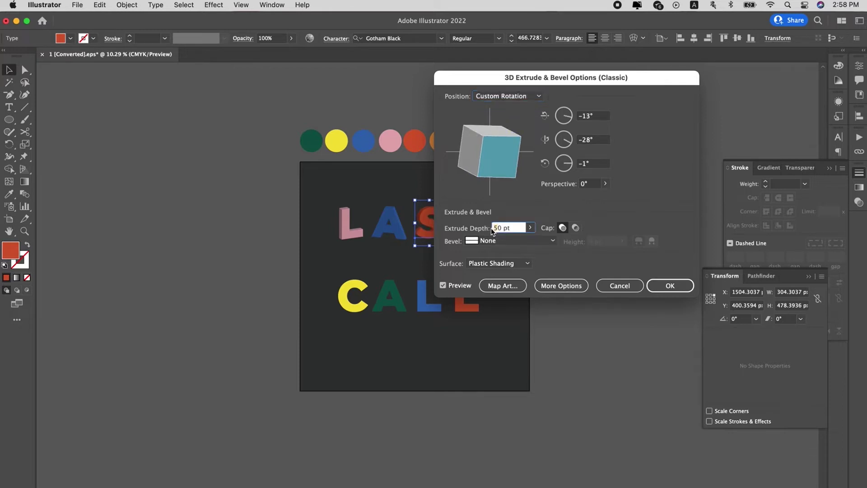
left_click(670, 285)
Apply the 3D Extrude & Bevel (Classic) effect to the orange T with 60 pt extrude depth and a custom rotation of about -16°, -11°, 3°.
left_click(467, 223)
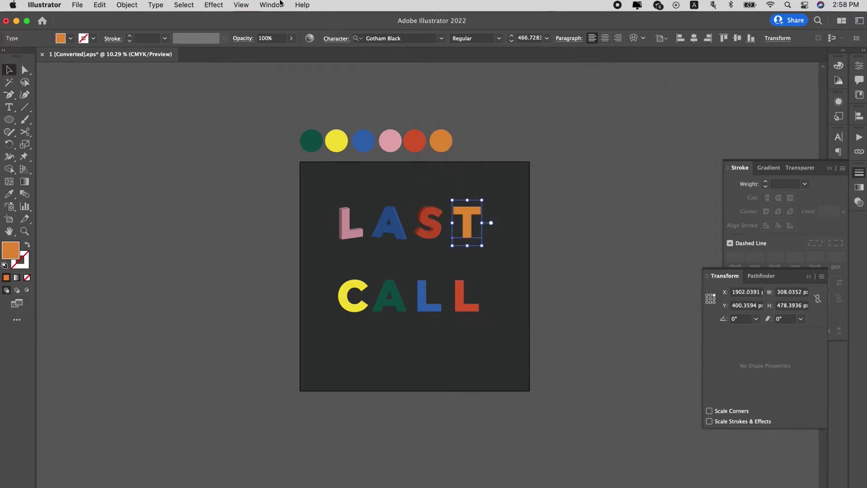
left_click(215, 5)
mouse_move(236, 77)
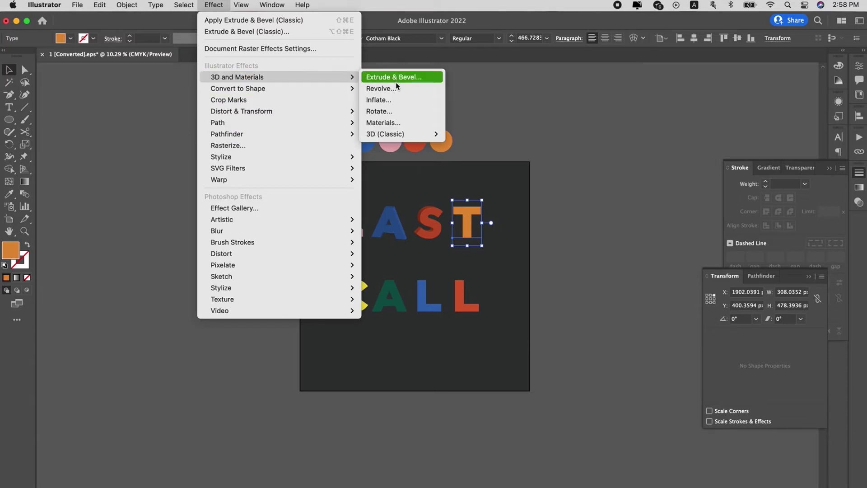
mouse_move(407, 134)
left_click(515, 135)
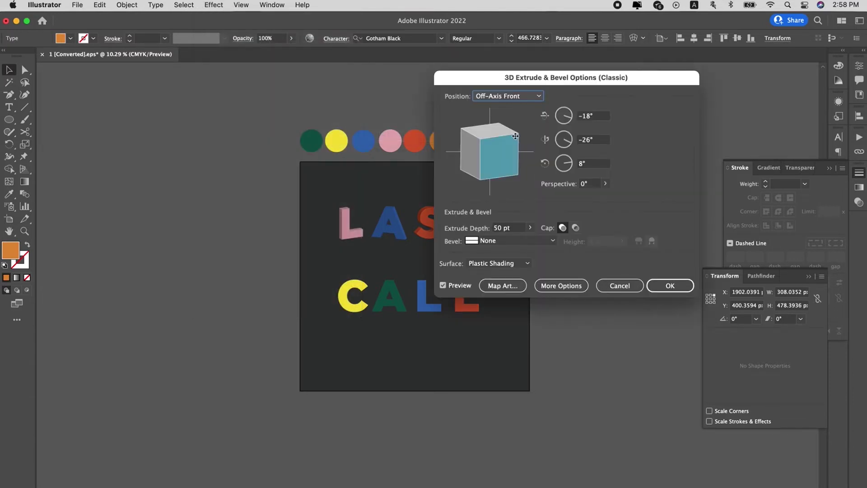
left_click(495, 229)
type("6")
left_click_drag(478, 77, 559, 67)
left_click_drag(555, 163, 557, 154)
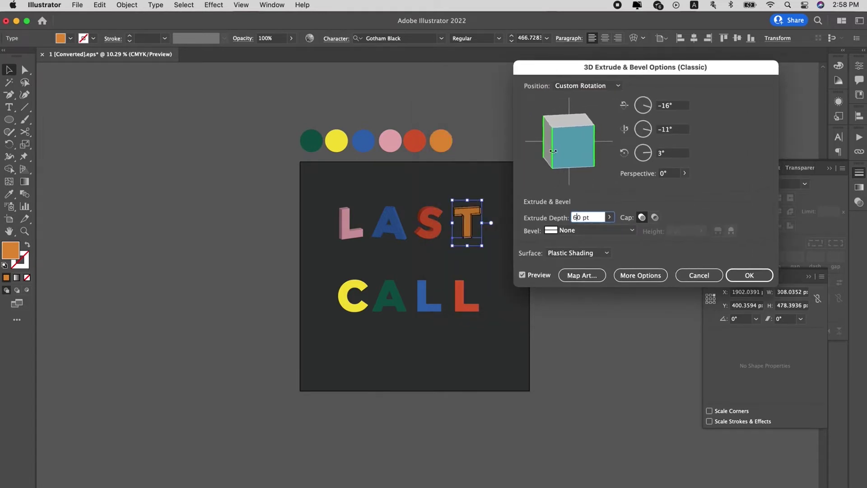
left_click(751, 275)
left_click(624, 282)
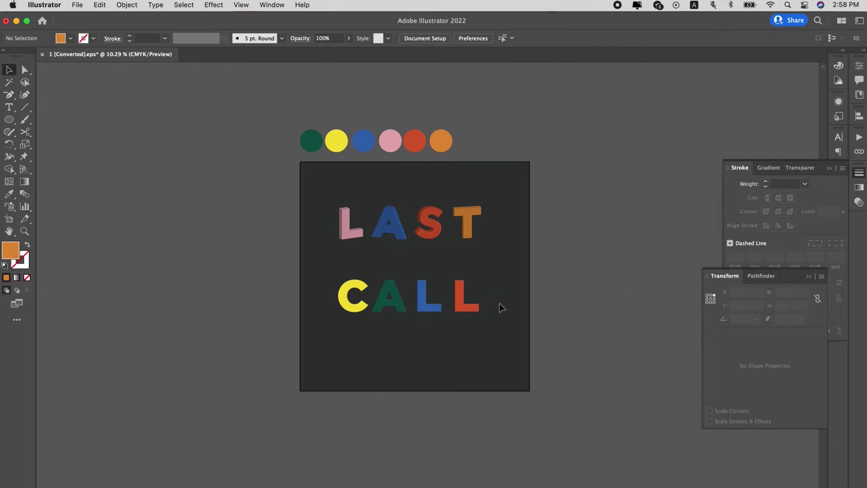
Apply the 3D Extrude & Bevel (Classic) effect to the yellow C with 60 pt extrude depth.
left_click(361, 306)
left_click(212, 5)
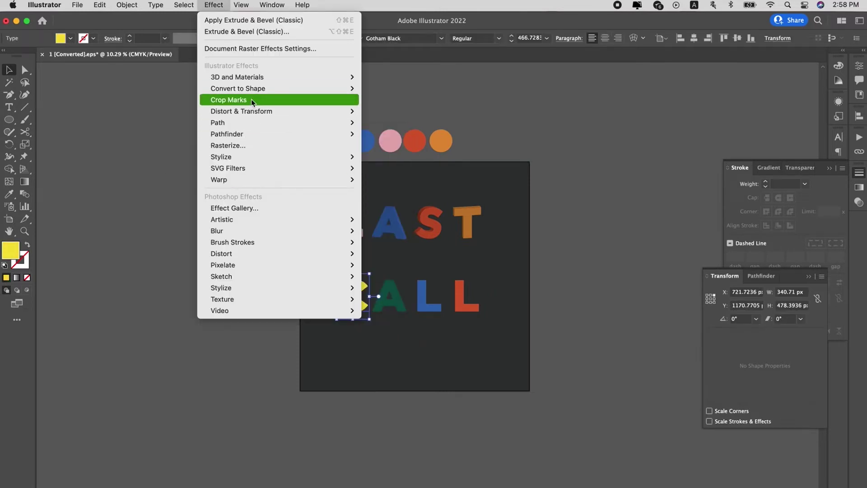
mouse_move(316, 76)
mouse_move(407, 134)
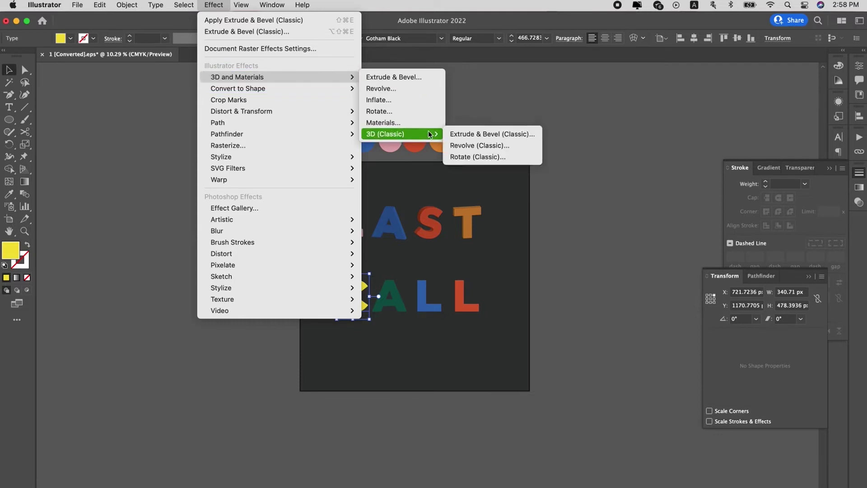
left_click(467, 135)
double_click(580, 217)
type("60")
left_click(749, 276)
left_click(555, 346)
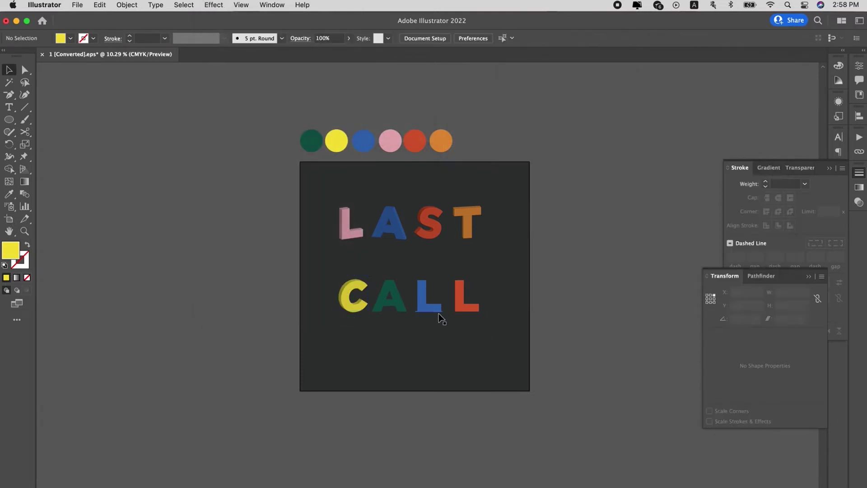
Apply the 3D Extrude & Bevel (Classic) effect to the green A with 60 pt extrude depth and a custom rotation of -12°, 12°, -10°.
left_click(389, 307)
left_click(213, 4)
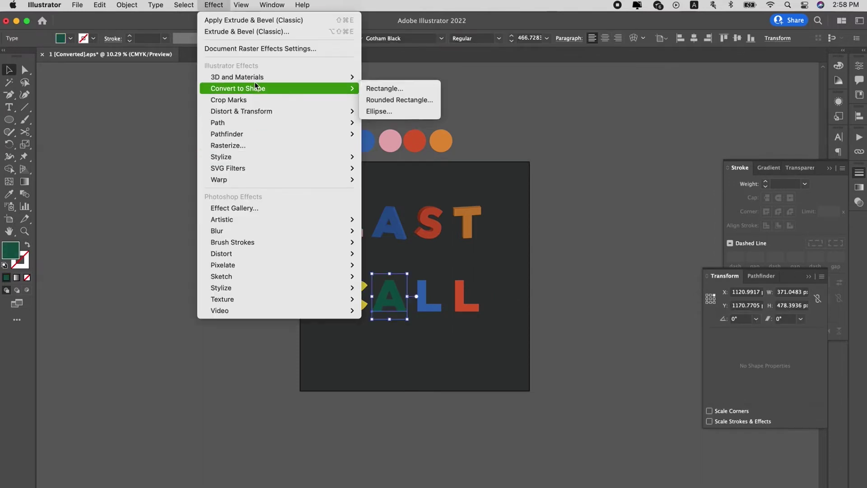
mouse_move(257, 78)
mouse_move(391, 135)
left_click(486, 133)
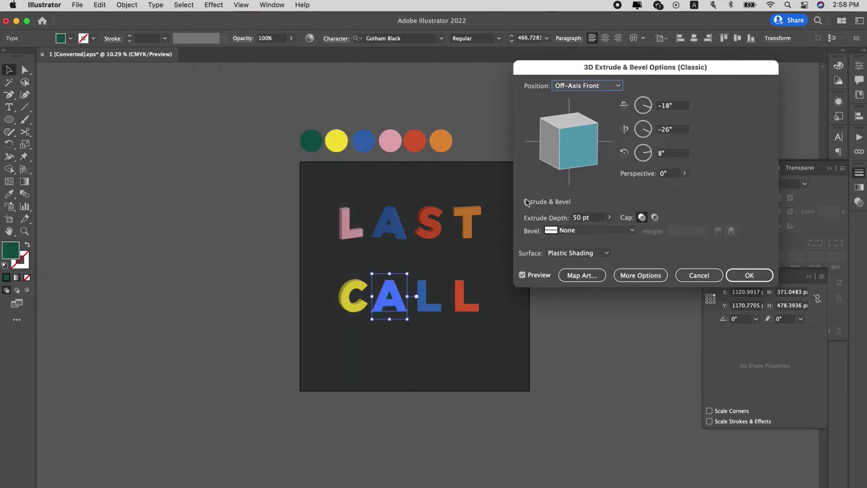
left_click_drag(552, 127, 562, 135)
left_click(579, 221)
key("BackSpace")
type("6")
left_click(597, 143)
left_click_drag(596, 143, 580, 142)
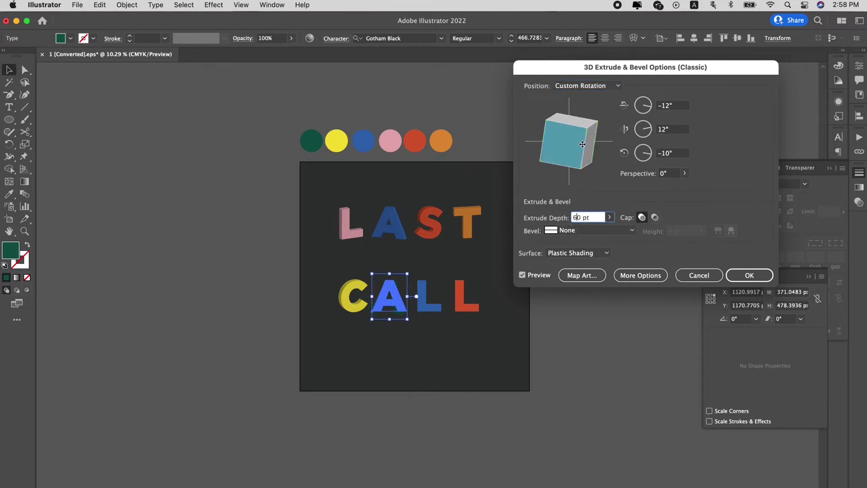
left_click(545, 276)
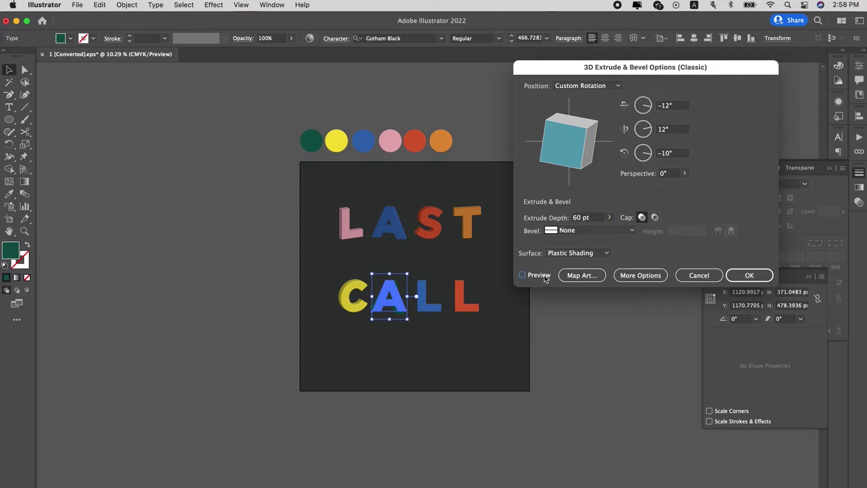
left_click(762, 276)
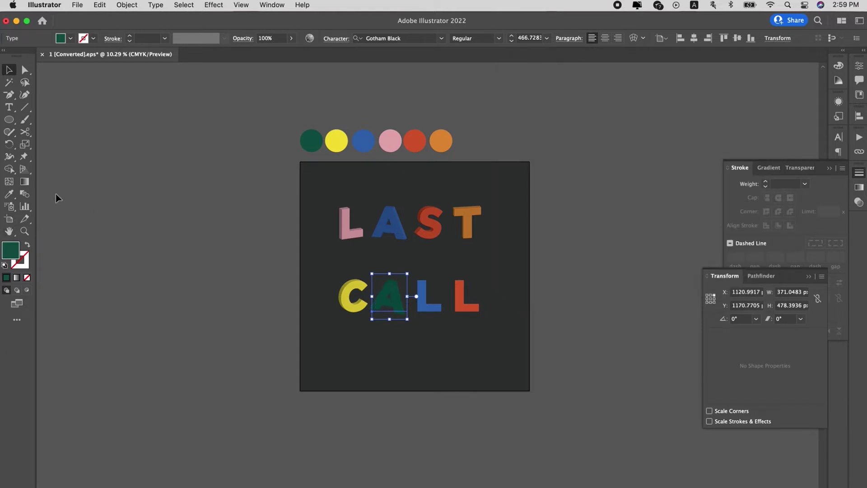
Apply the 3D Extrude & Bevel (Classic) effect to the blue L of CALL with a custom rotation of -19°, -21°, 21°.
left_click(427, 301)
left_click(214, 4)
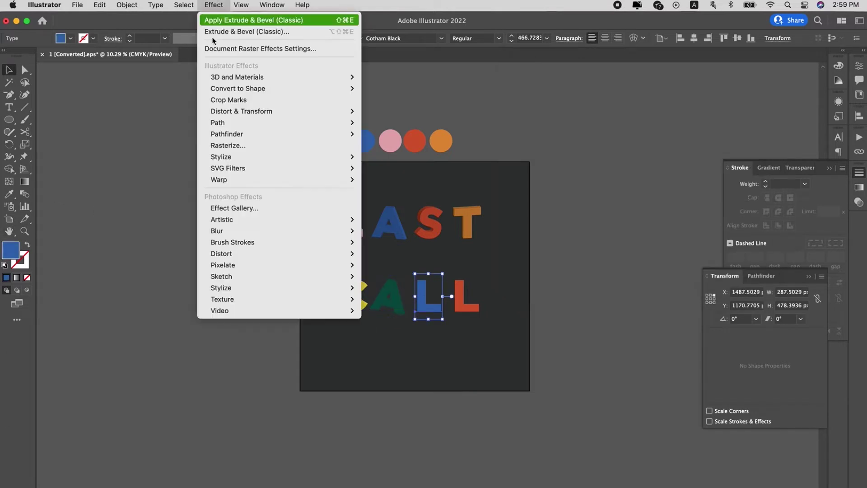
mouse_move(280, 77)
mouse_move(430, 134)
left_click(468, 134)
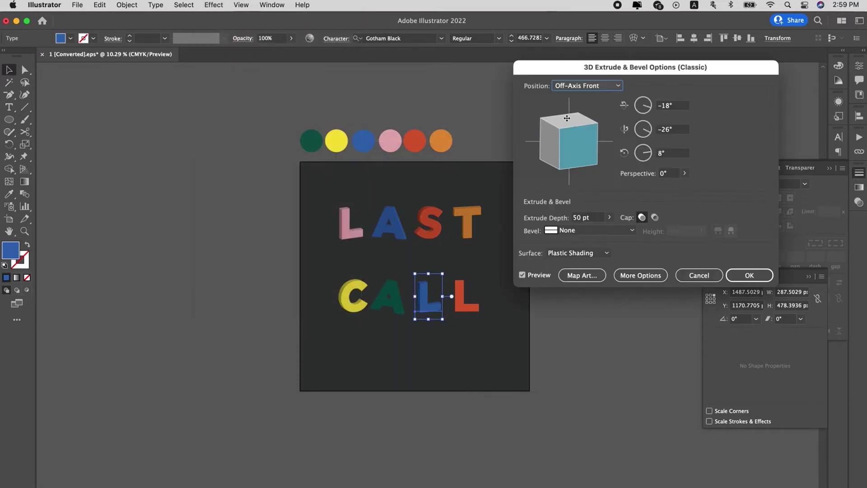
left_click_drag(568, 118, 546, 133)
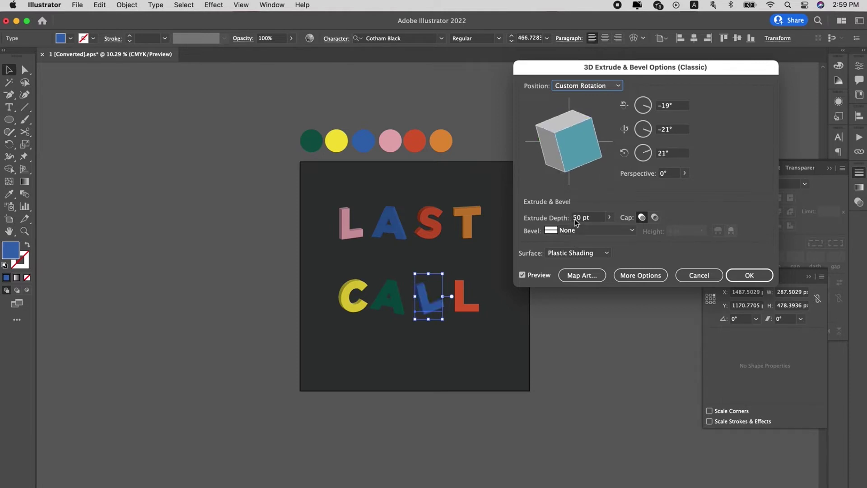
left_click(750, 275)
Apply the 3D Extrude & Bevel (Classic) effect to the red L of CALL with a custom rotation and 60 pt extrude depth.
left_click(476, 315)
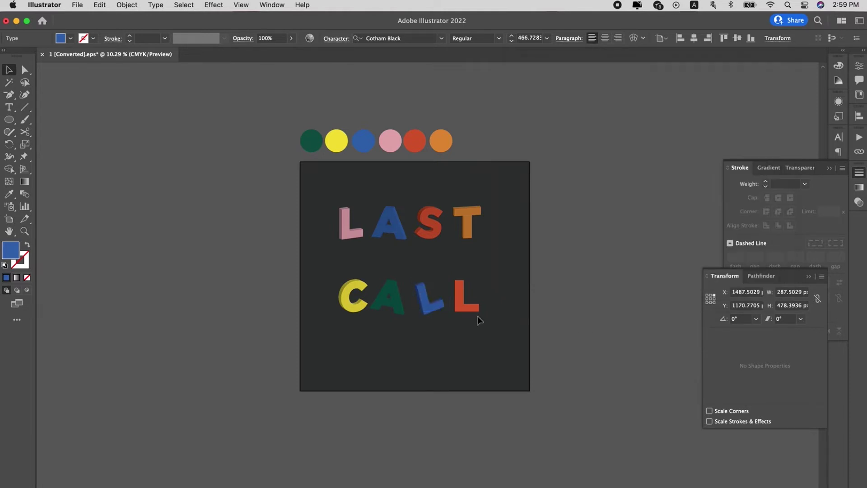
left_click(471, 310)
left_click(213, 4)
mouse_move(316, 76)
mouse_move(397, 135)
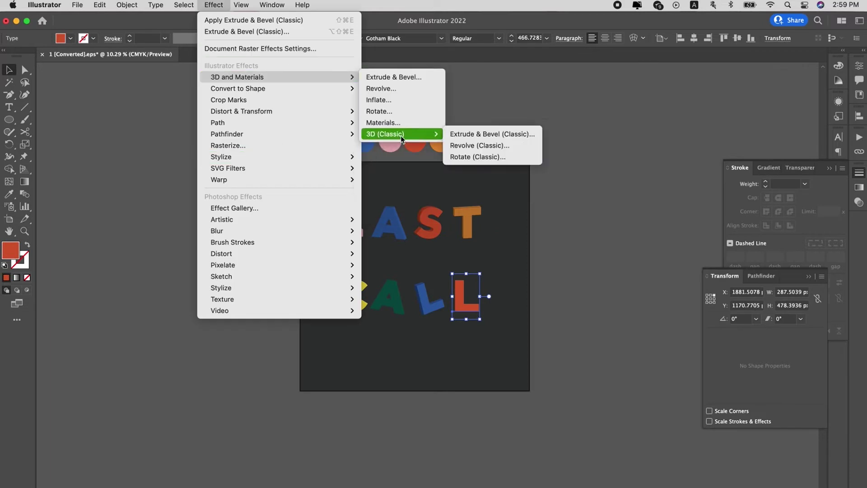
left_click(488, 134)
left_click_drag(589, 135, 541, 118)
left_click(577, 217)
key("BackSpace")
type("60")
left_click(750, 275)
left_click(591, 279)
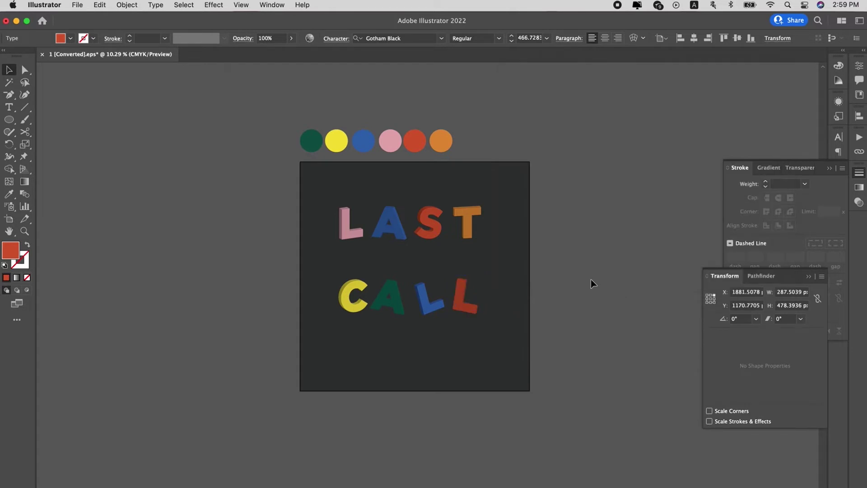
Move the CALL letters up to narrow the gap below LAST.
left_click(419, 326)
left_click_drag(415, 298, 416, 275)
left_click(505, 318)
Rotate the orange T slightly counter-clockwise.
left_click(480, 205)
left_click_drag(483, 194, 486, 192)
left_click(495, 225)
Move all the LAST CALL letters down together to centre them on the dark square.
left_click_drag(489, 304, 326, 193)
left_click_drag(429, 224, 433, 251)
left_click(569, 259)
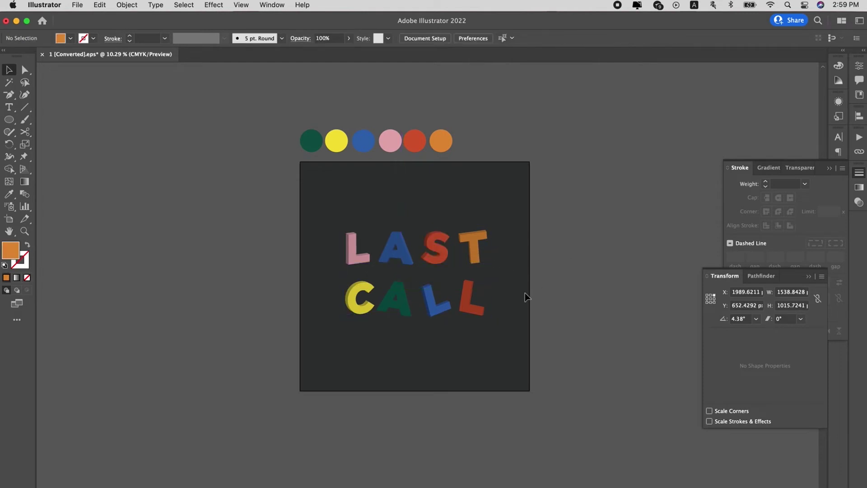
Expand the appearance of the pink L so its extruded faces become separate shapes.
key("z")
left_click_drag(422, 285, 583, 333)
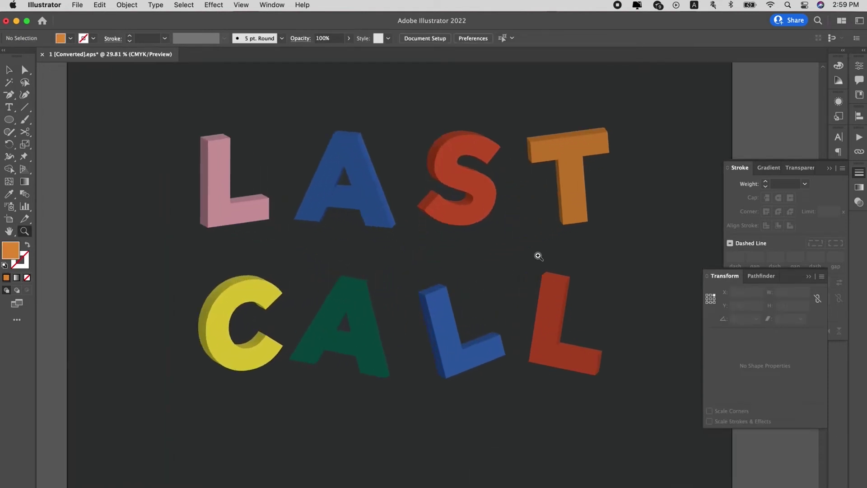
key("v")
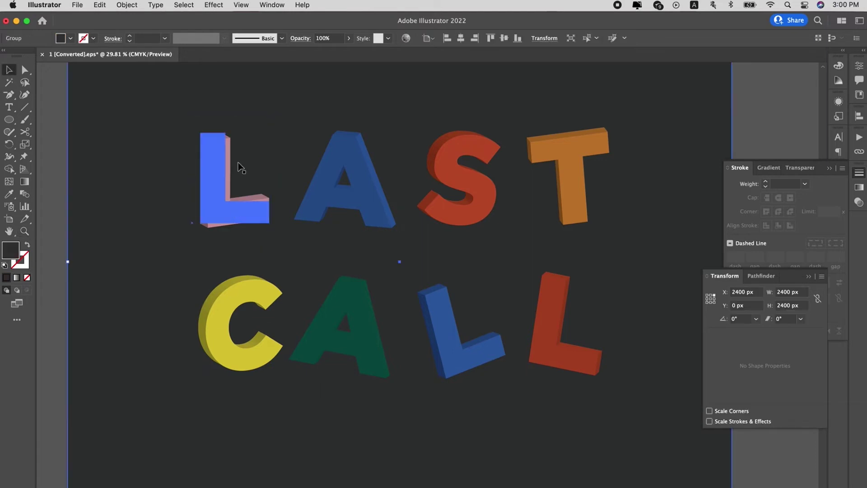
left_click(96, 178)
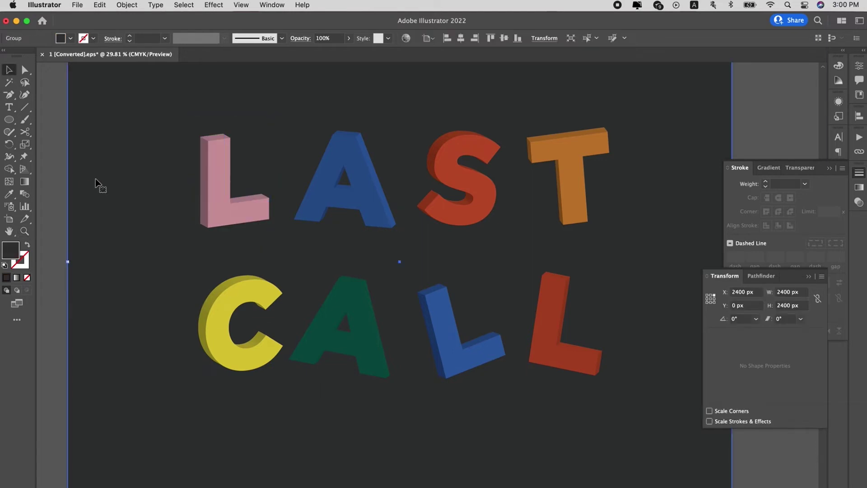
left_click(208, 164)
left_click(129, 4)
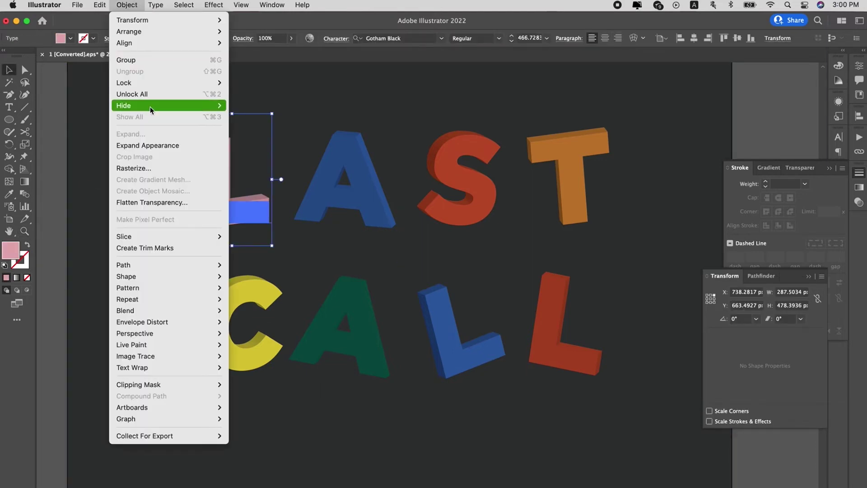
left_click(153, 146)
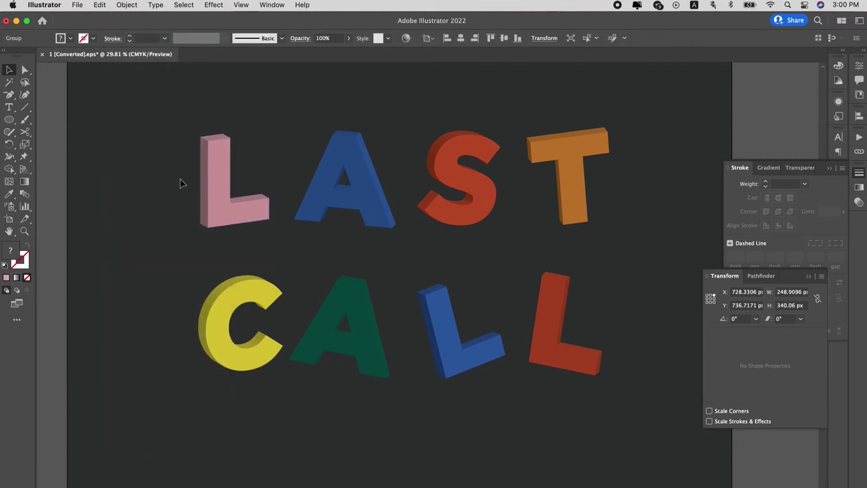
left_click(188, 183)
Recolour the outer side face and upper end face of the pink L with the blue sampled from the neighbouring A.
key("a")
left_click(239, 218)
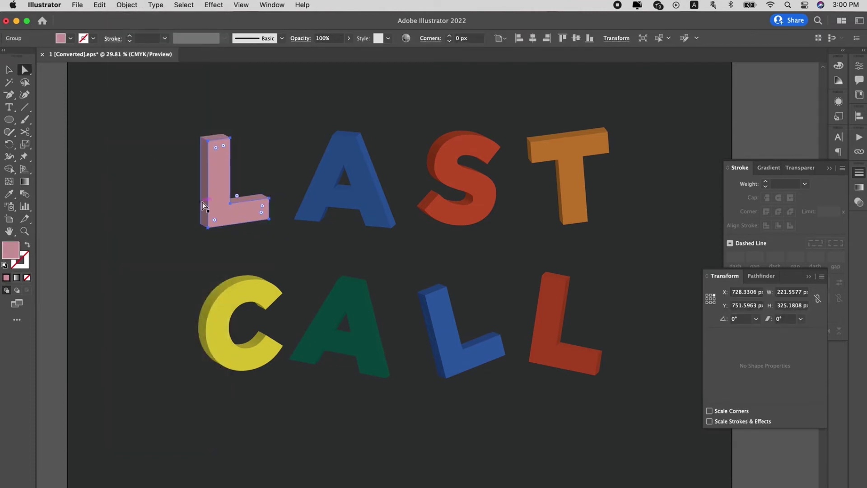
left_click(202, 202)
left_click(221, 136, "shift")
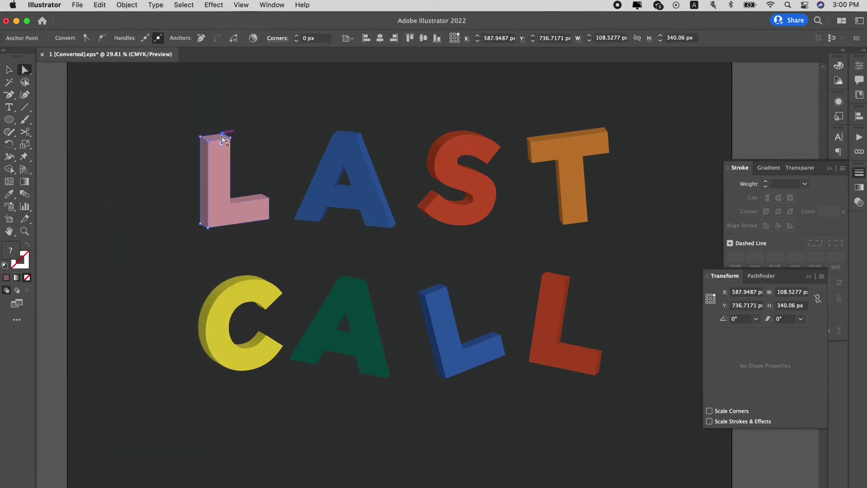
key("i")
left_click(323, 171)
Recolour the narrow face above the pink L's foot with the red sampled from the S.
key("a")
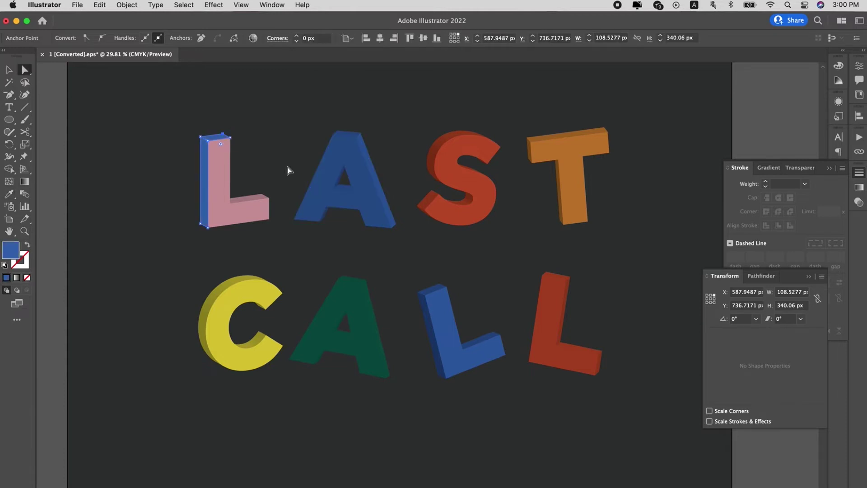
left_click(273, 196)
left_click(265, 195)
key("i")
left_click(470, 172)
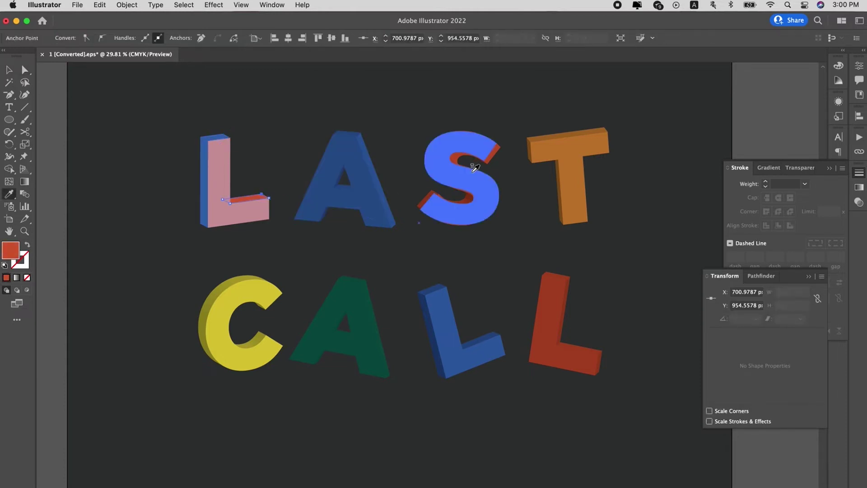
Convert the blue A of LAST from live text to outlines.
key("a")
left_click(300, 208)
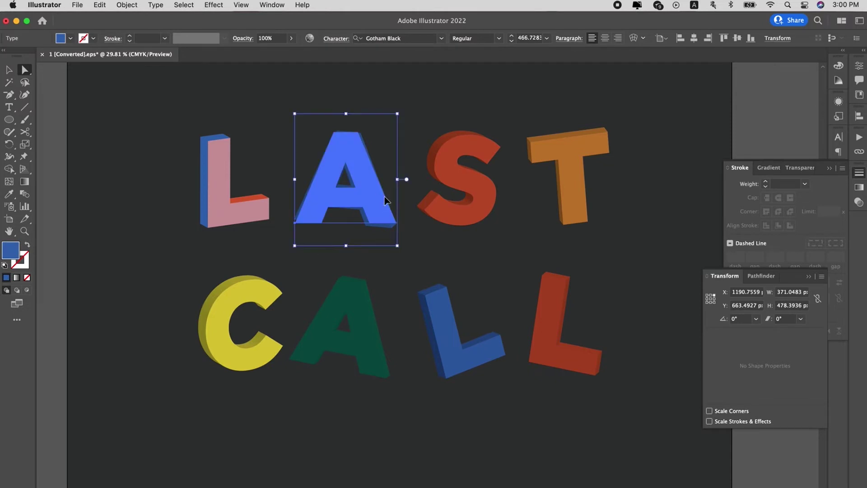
key("shift+super+o")
left_click(402, 174)
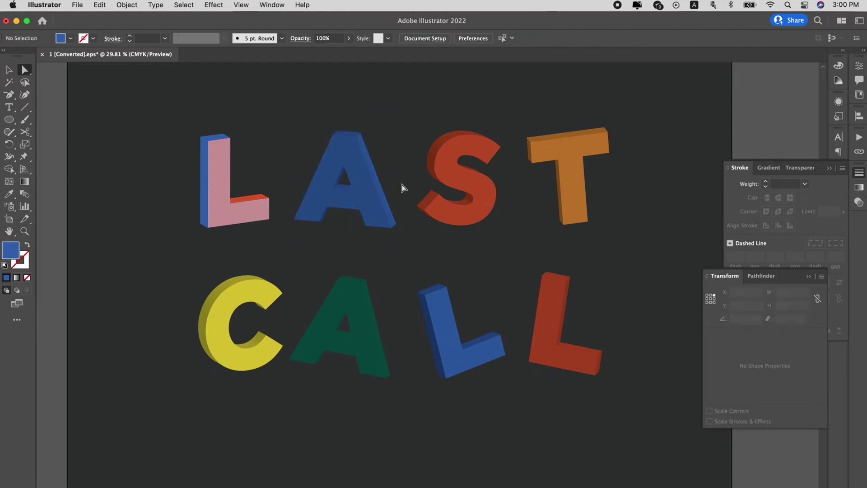
Expand the appearance of the blue A of LAST so its extruded faces become separate shapes.
left_click(374, 208)
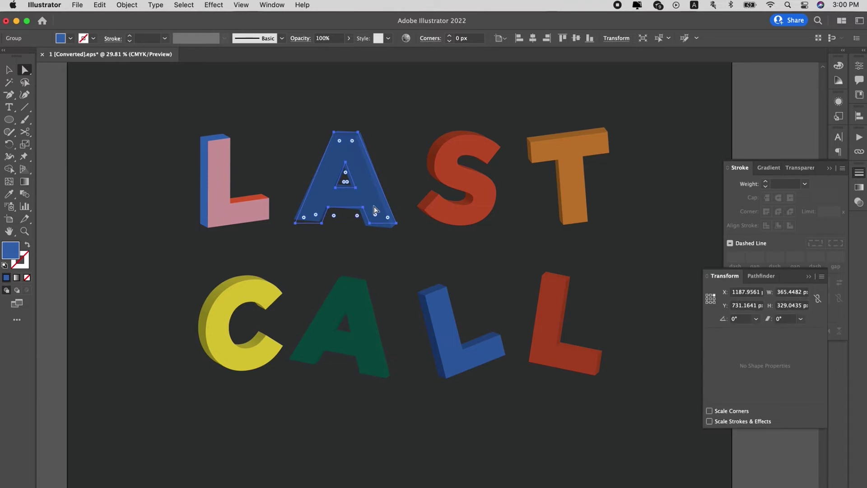
left_click(127, 5)
left_click(161, 145)
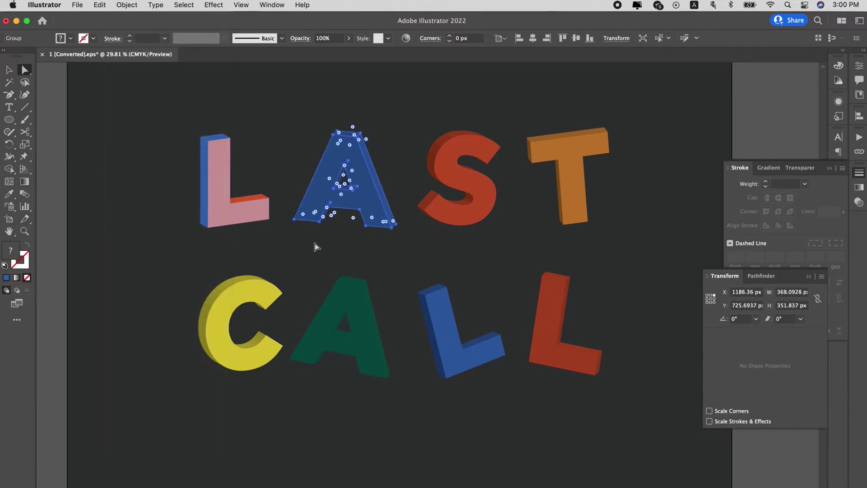
left_click(320, 246)
Recolour the long outer side face of the blue A with the orange sampled from the T.
left_click(363, 202)
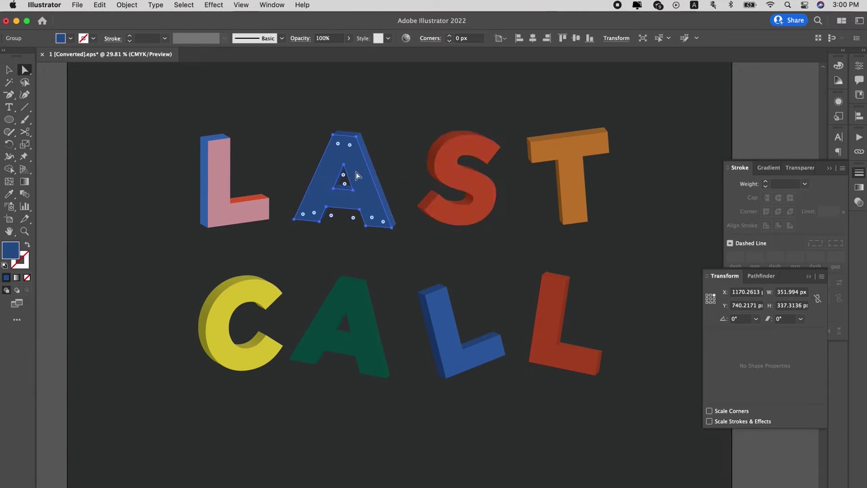
left_click(371, 157)
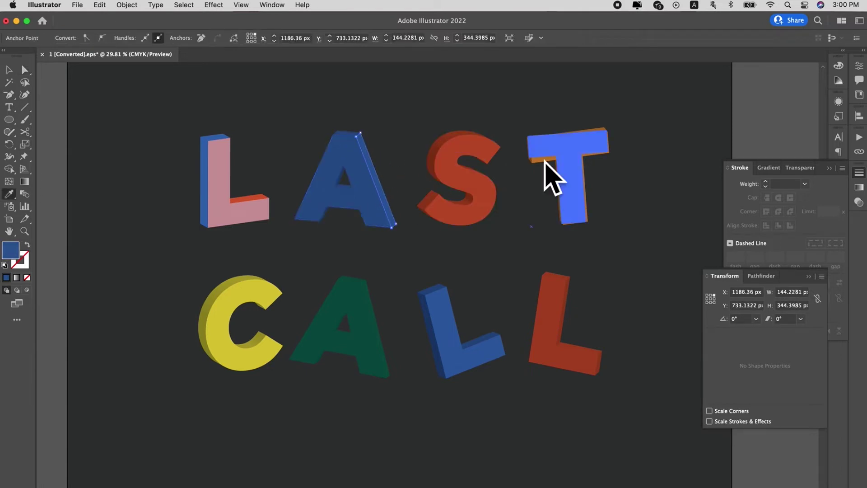
key("i")
left_click(581, 145)
key("a")
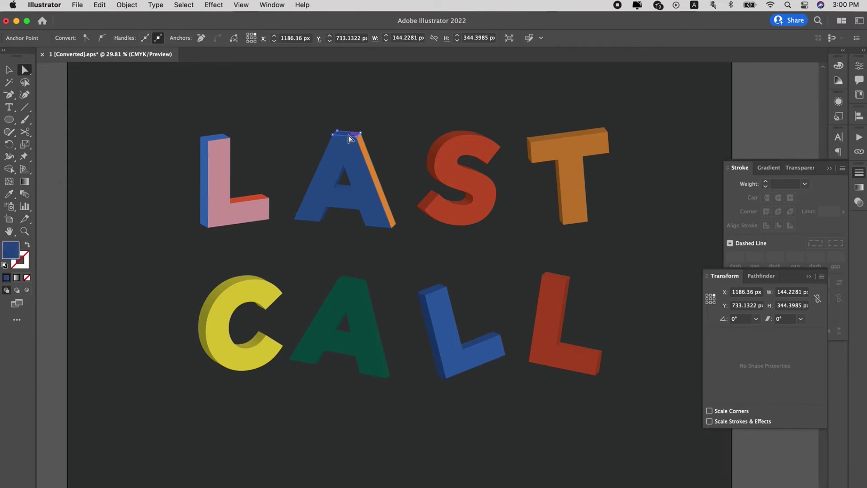
Recolour the top end face of the blue A with the yellow sampled from the C.
left_click(349, 138)
key("i")
left_click(273, 289, "alt")
left_click(274, 288)
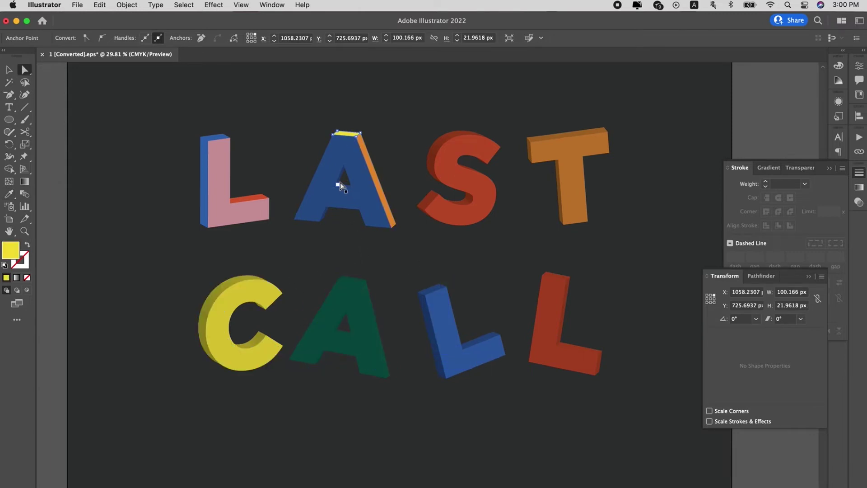
Recolour the ledge at the base of the blue A's triangular opening with the orange of its outer side face.
left_click_drag(326, 169, 452, 205)
left_click(386, 220)
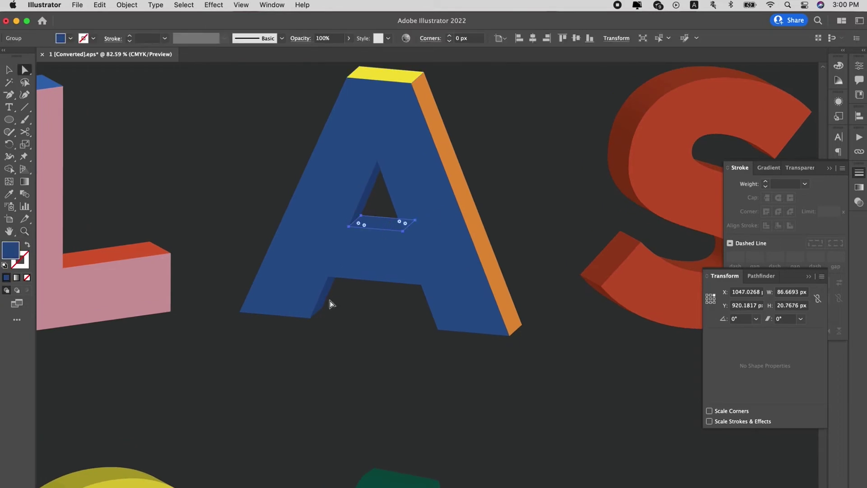
key("i")
left_click(429, 118)
Recolour the slanted inner faces of the blue A's opening and leg with the pink sampled from the L.
key("a")
left_click(367, 196)
left_click(368, 198)
left_click(333, 291, "shift")
key("i")
left_click(165, 284)
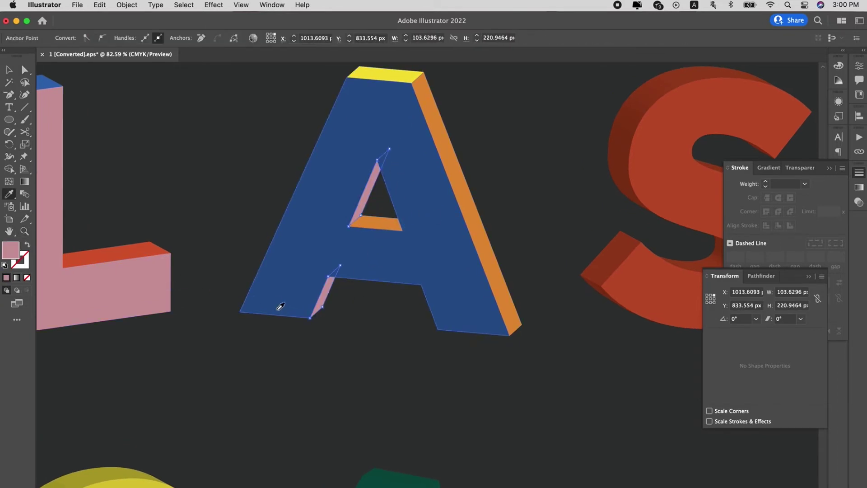
left_click(375, 329, "super")
Expand the appearance of the red S so its extruded faces become separate shapes.
key("z")
left_click_drag(385, 335, 237, 314)
left_click_drag(412, 336, 319, 306)
key("v")
left_click(434, 226)
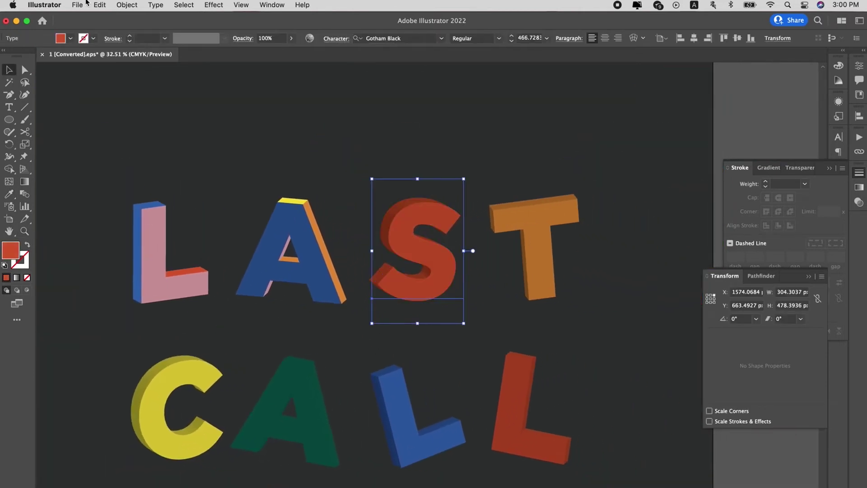
left_click(127, 4)
left_click(155, 146)
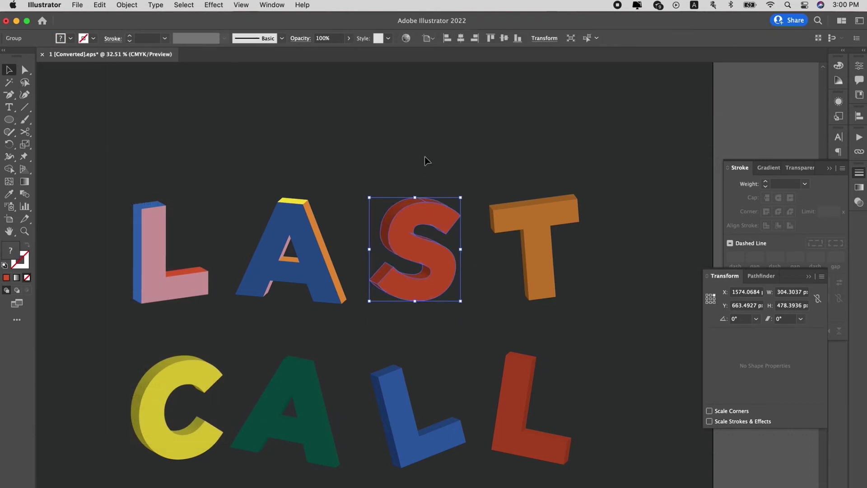
Isolate the S group and recolour its curved outer and lower inner side faces with the blue sampled from the A.
key("a")
left_click(415, 215)
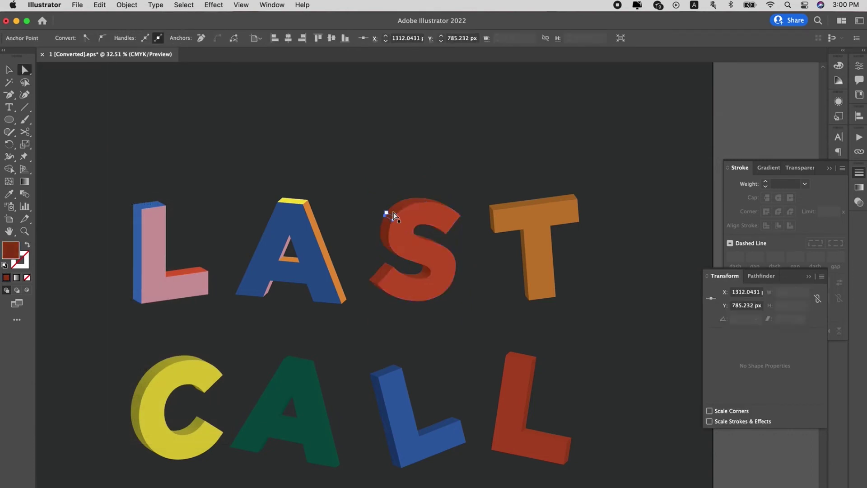
key("v")
double_click(400, 207)
left_click(400, 207)
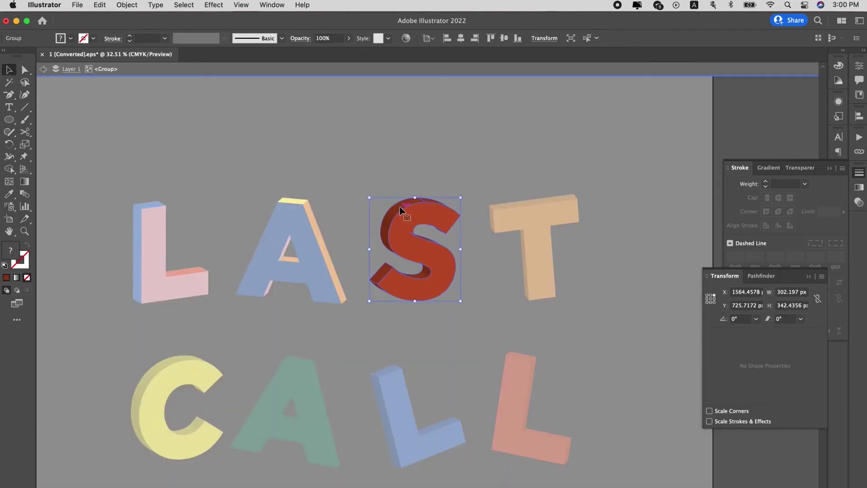
double_click(400, 206)
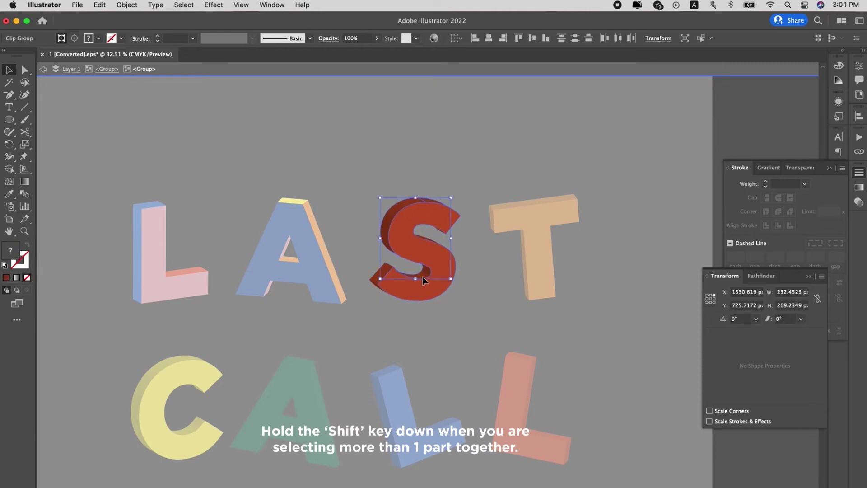
key("i")
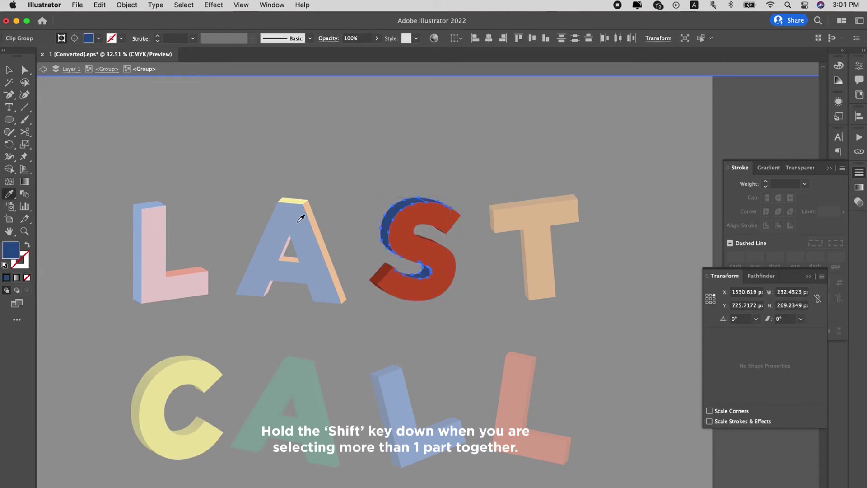
key("a")
left_click(472, 187)
Recolour the flat end face at the S's lower tip with the orange sampled from the T.
key("z")
left_click_drag(389, 250, 480, 275)
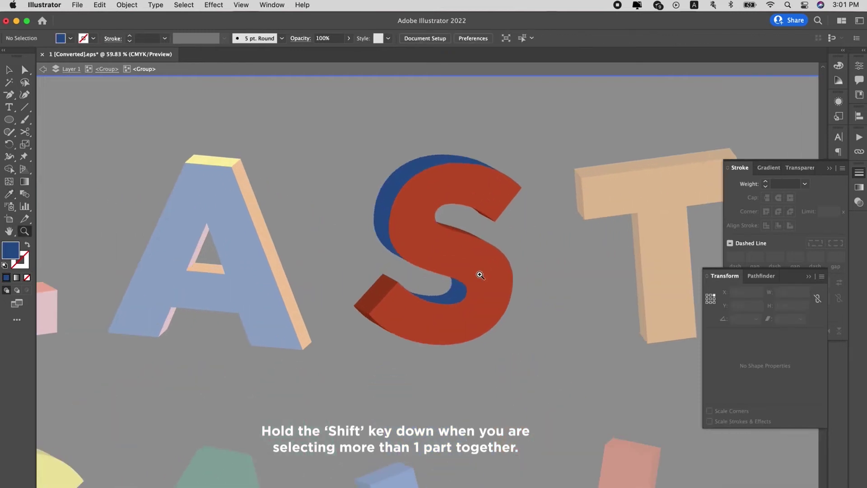
left_click(385, 299)
left_click(382, 293)
scroll(383, 296, "down", 2)
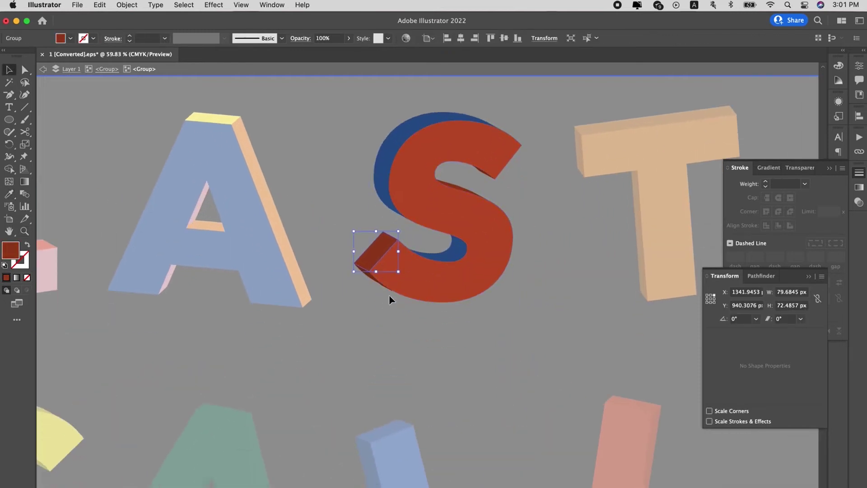
left_click(614, 429)
left_click(662, 239)
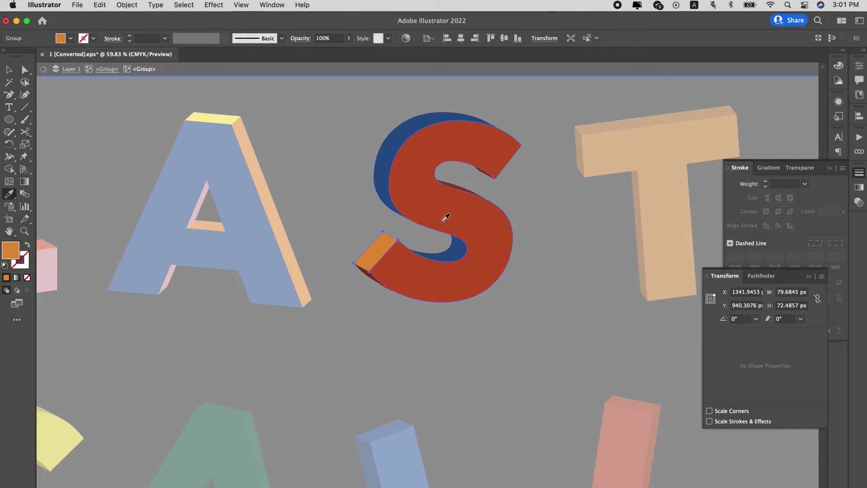
Recolour the side face inside the S's lower curve with the pink sampled from the L.
key("v")
left_click(450, 256)
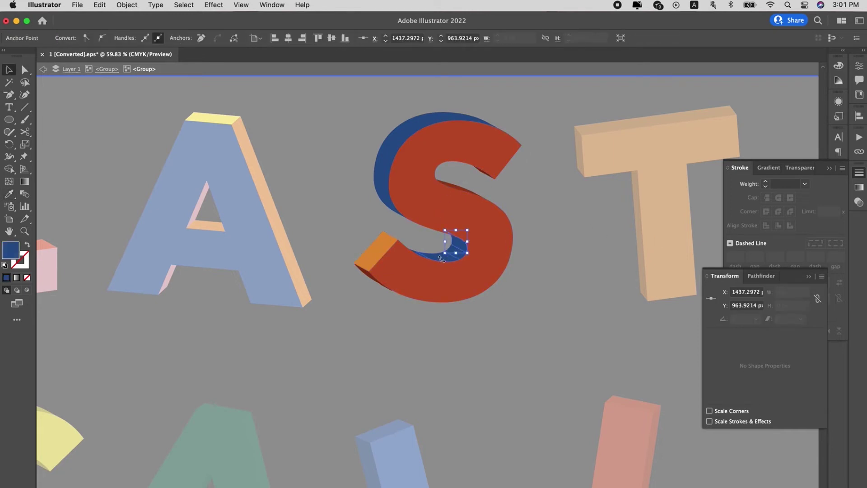
key("z")
left_click_drag(432, 242, 371, 252)
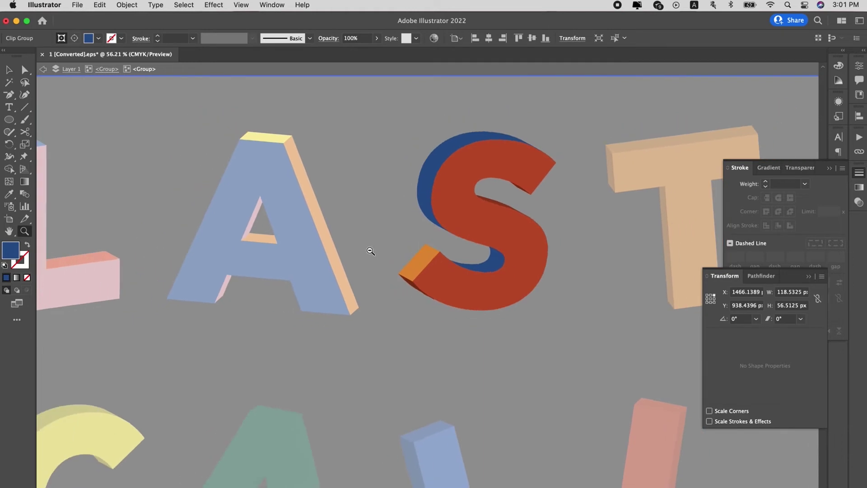
left_click(77, 278)
Recolour the S's remaining dark slivers at its middle and lower tip with the same pink, and leave the isolated group.
left_click(501, 201)
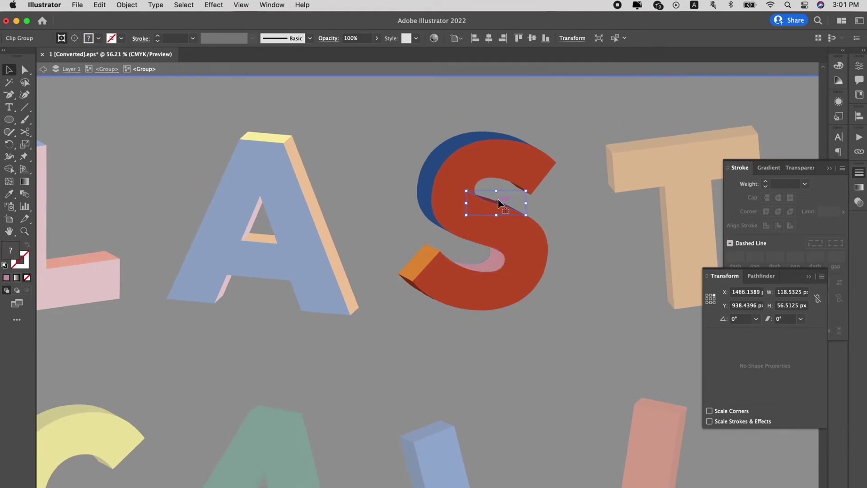
left_click(407, 282, "shift")
key("i")
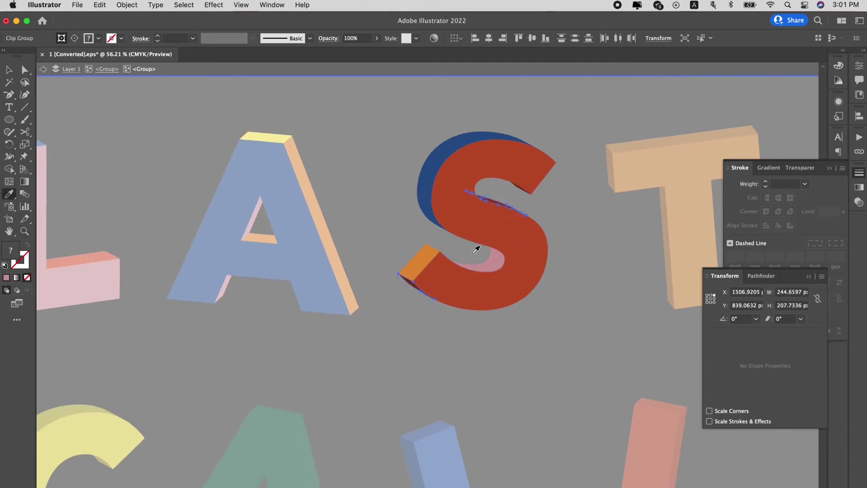
left_click(481, 264)
left_click(580, 206)
left_click(522, 190)
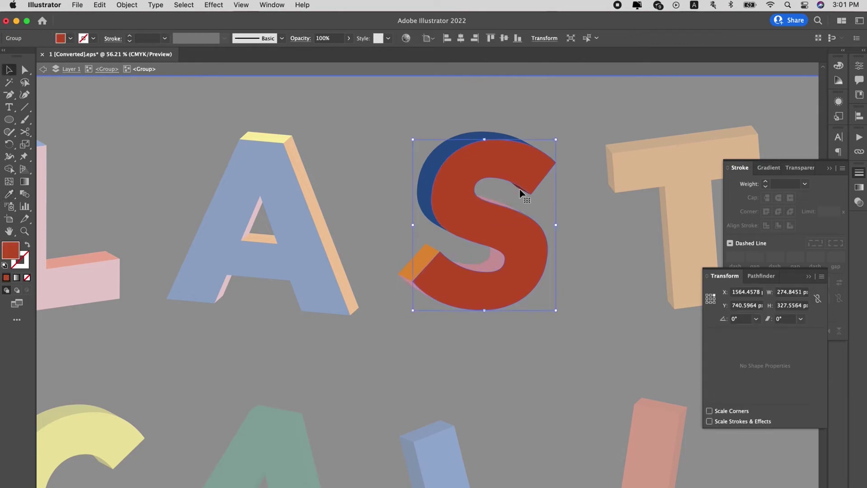
left_click(548, 203)
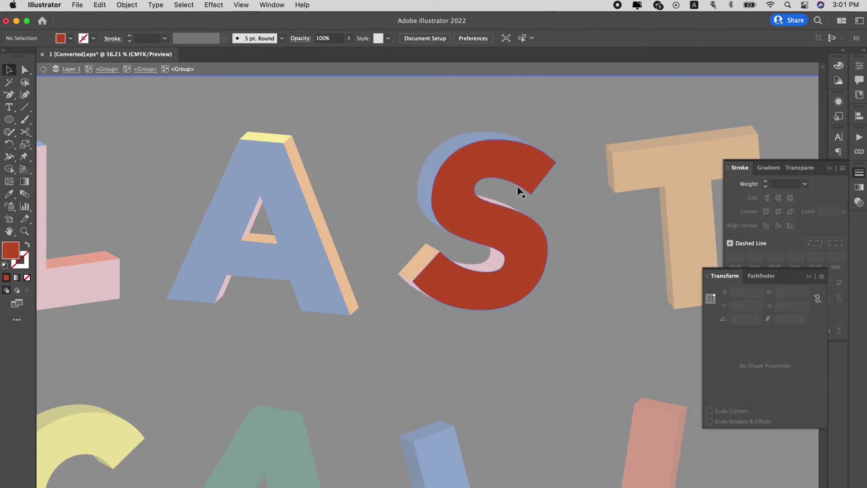
key("Escape")
Expand the appearance of the orange T so its extruded faces become separate shapes.
key("z")
left_click_drag(556, 221, 396, 256)
left_click(520, 234)
left_click(127, 5)
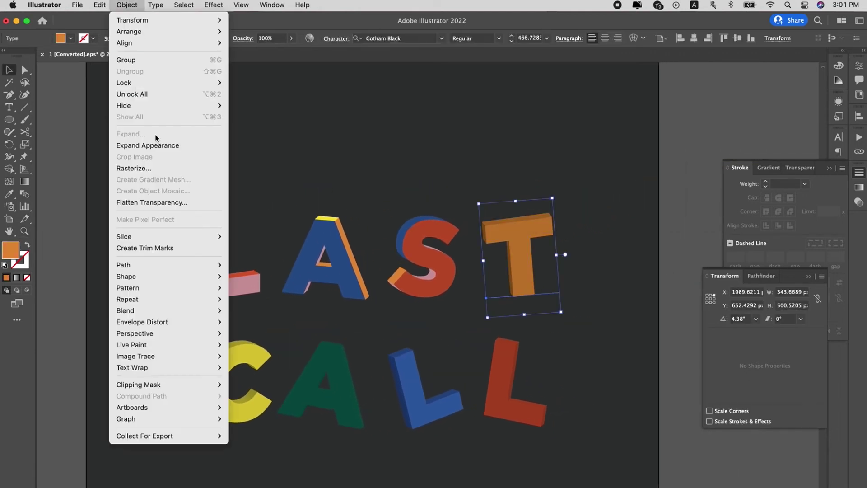
key("Return")
Recolour the T's top face and the side face of its stem with the yellow sampled from the C.
key("a")
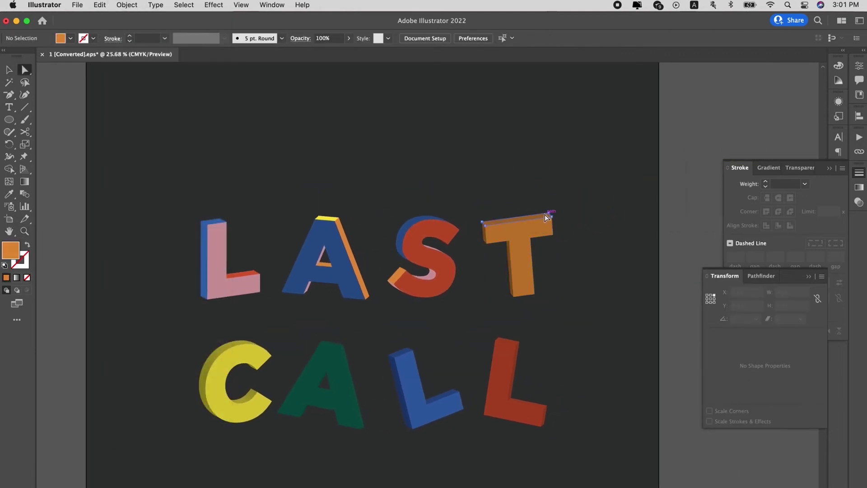
left_click(545, 215)
left_click(511, 277, "shift")
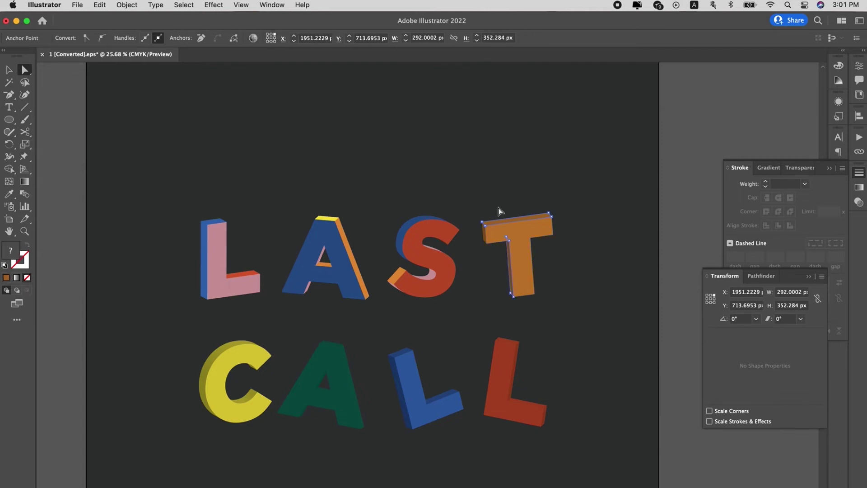
key("i")
left_click(266, 361)
key("a")
left_click(572, 250)
Recolour the end face of the T's crossbar with the blue sampled from the A.
key("z")
left_click_drag(507, 232, 512, 239)
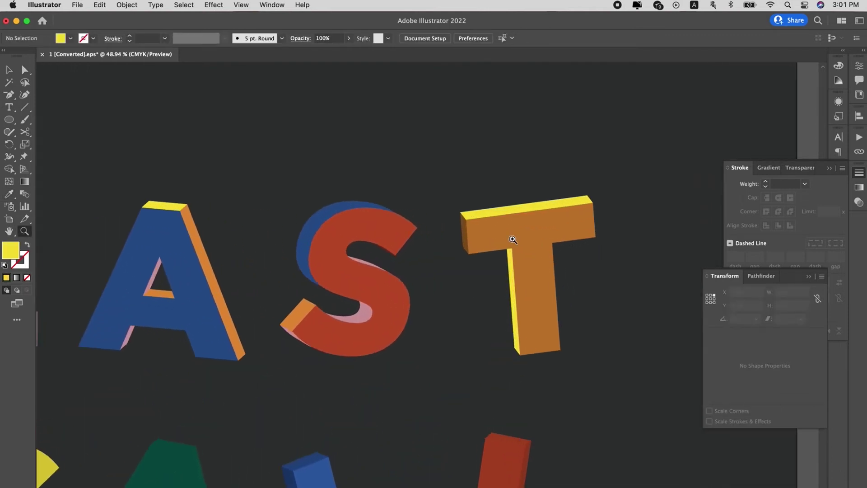
left_click(467, 238)
key("i")
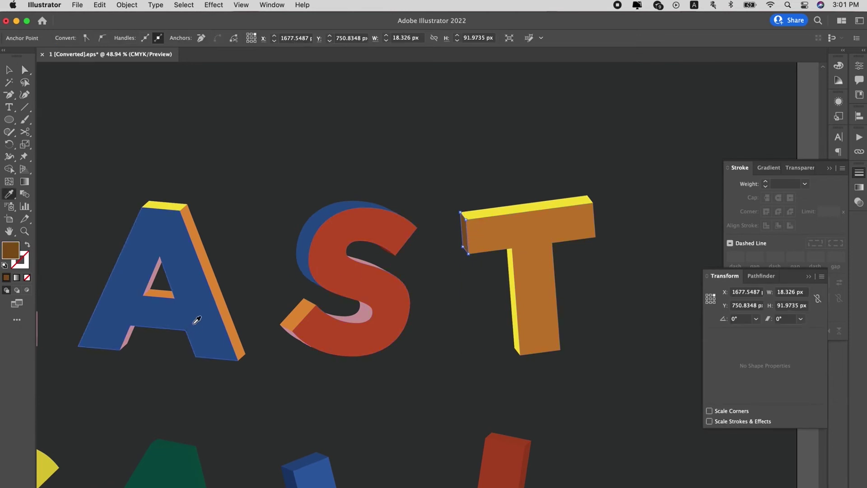
left_click(194, 325)
left_click(484, 359)
Expand the appearance of the yellow C so its extruded faces become separate shapes.
key("z")
left_click_drag(484, 360, 356, 332)
left_click_drag(404, 389, 404, 295)
left_click_drag(326, 336, 389, 345)
key("v")
left_click(277, 295)
left_click(127, 5)
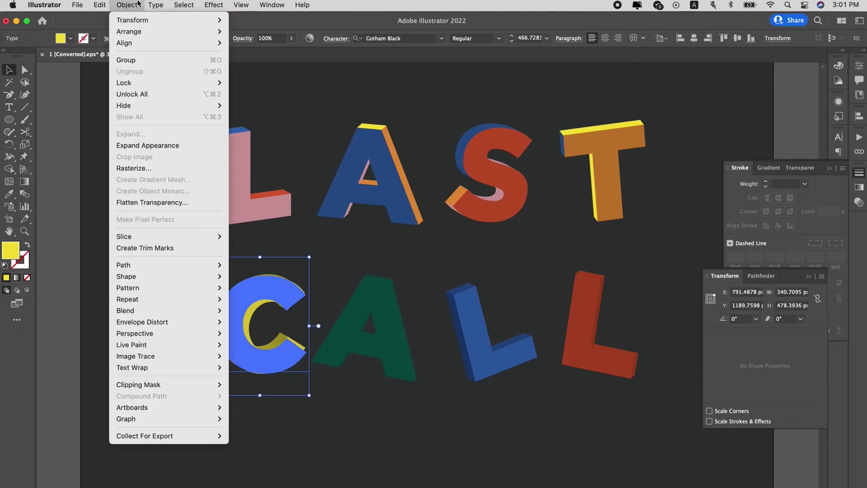
left_click(149, 141)
left_click(299, 415)
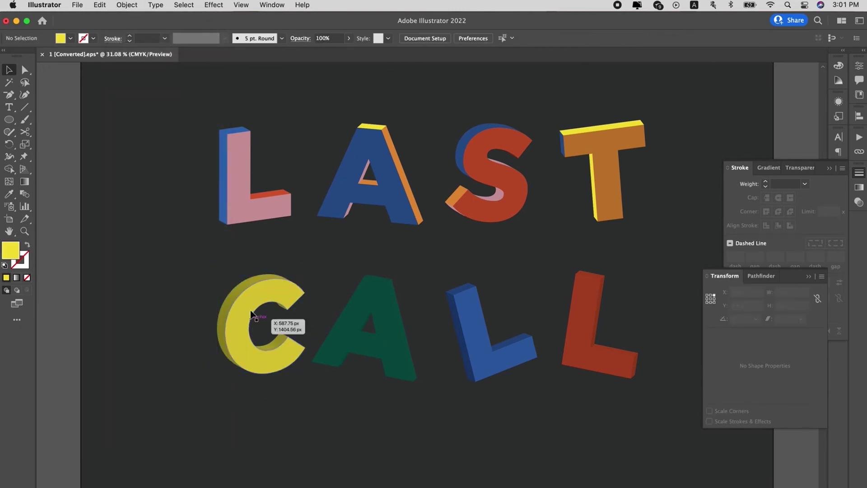
Recolour the side faces of the C with the green sampled from the neighbouring A.
double_click(243, 283)
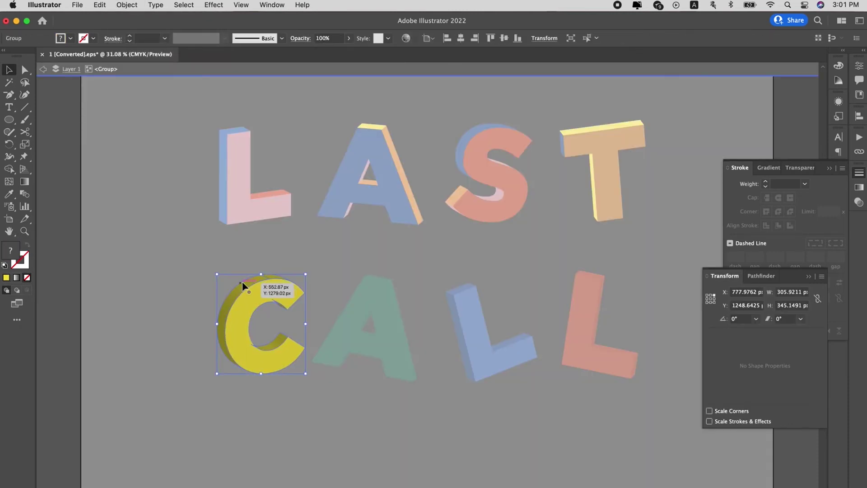
double_click(252, 285)
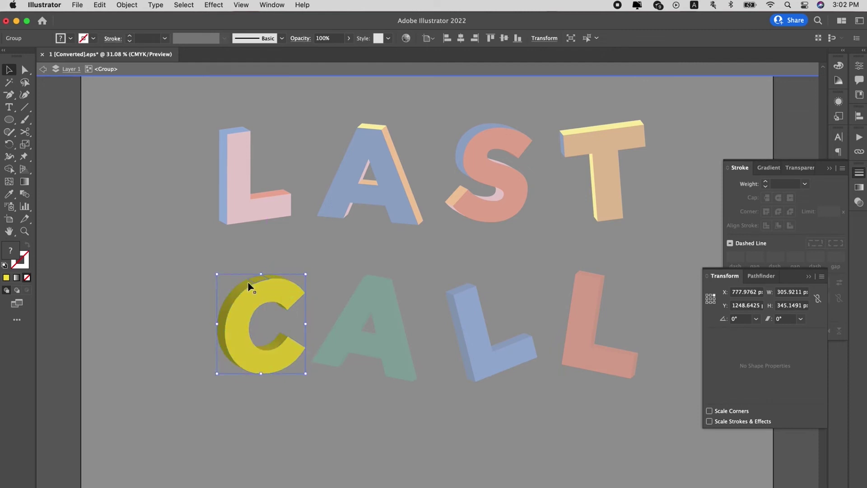
left_click(246, 285)
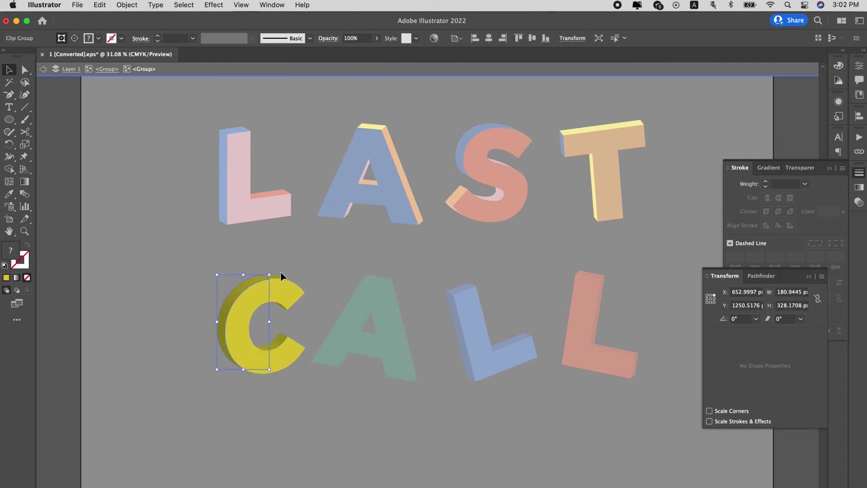
left_click(242, 371)
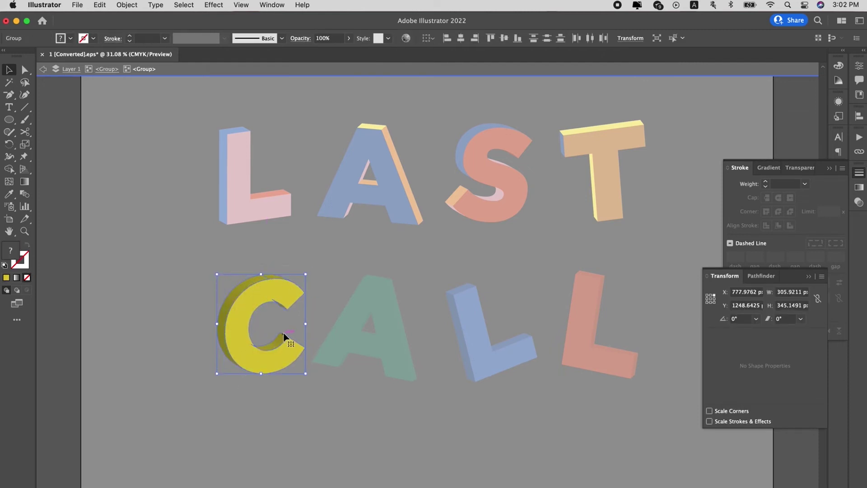
left_click(287, 357)
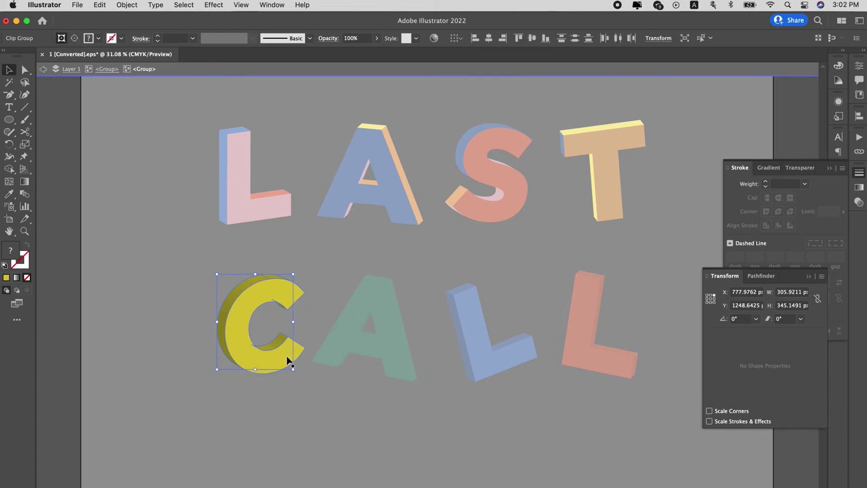
key("i")
left_click(389, 323)
key("v")
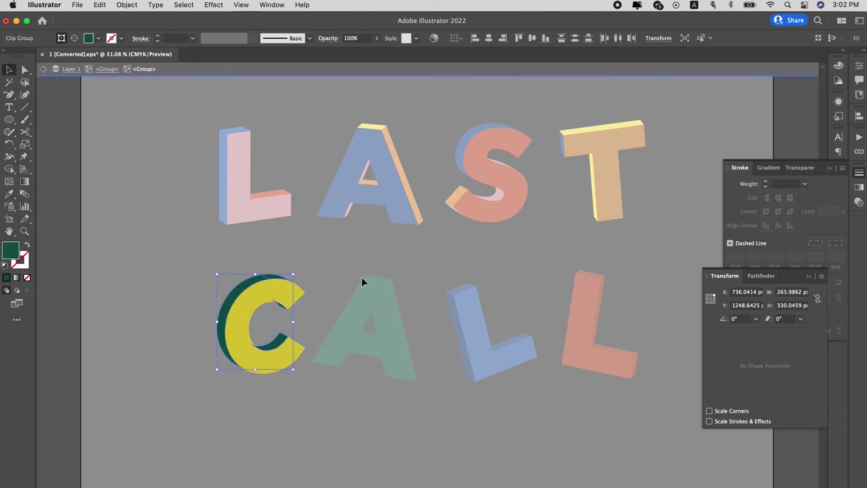
Expand the appearance of the green A so its extruded faces become separate shapes.
left_click(362, 277)
left_click(126, 5)
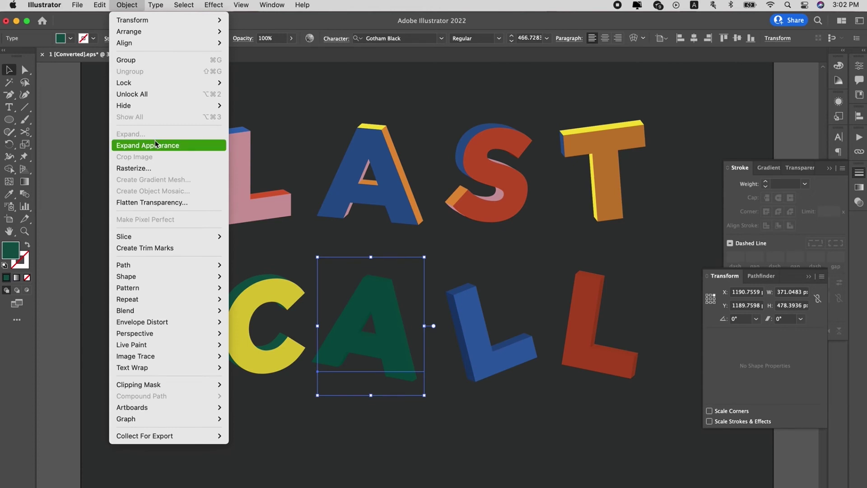
left_click(156, 145)
Recolour the green A's long outer side face with the pink sampled from the first L.
key("a")
left_click(413, 356)
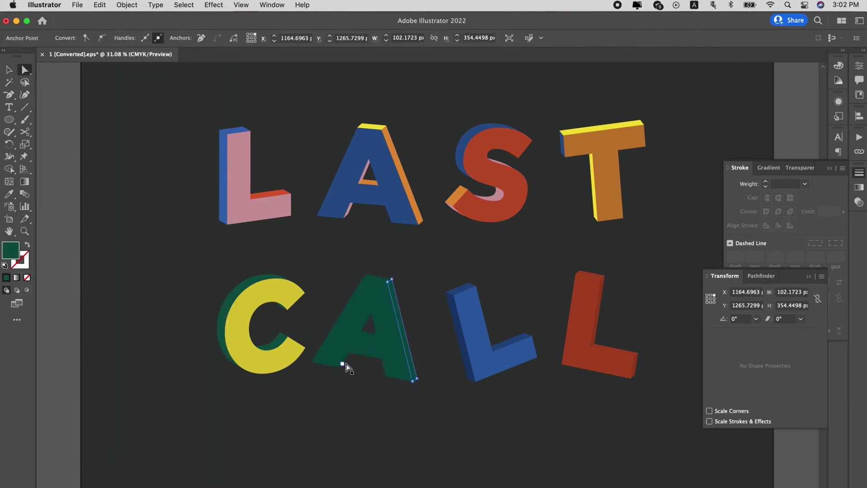
key("i")
left_click(256, 212)
key("a")
left_click(456, 265)
Recolour the green A's top face and the inner face of its counter with the orange from the blue A's side.
key("z")
left_click_drag(401, 291, 429, 291)
key("a")
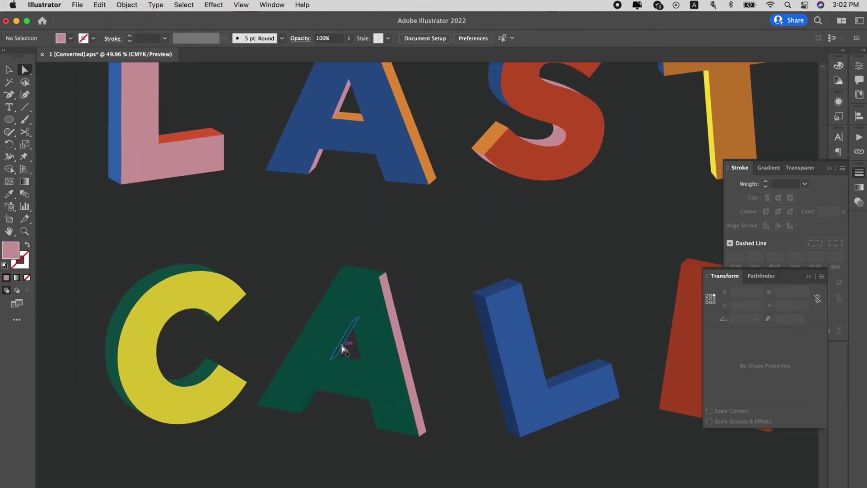
left_click(342, 345)
left_click(375, 272, "shift")
key("i")
left_click(410, 119)
key("a")
Recolour the inner face between the green A's legs with the blue sampled from the neighbouring L.
left_click(322, 414)
left_click(310, 400)
key("i")
left_click(507, 335)
key("a")
left_click(455, 265)
Expand the appearance of the blue L so its extruded faces become separate shapes.
key("v")
left_click(532, 336)
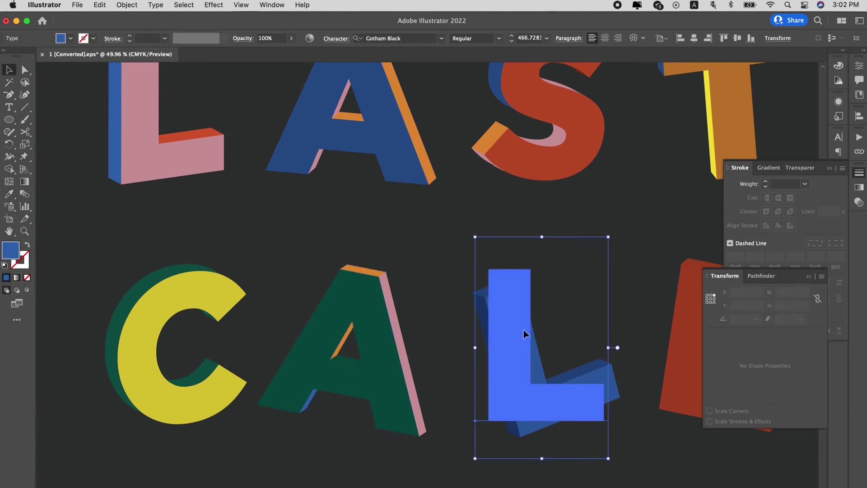
scroll(533, 338, "right", 4)
left_click(126, 5)
left_click(187, 141)
key("super+shift+a")
Recolour the blue L's two upward faces with the green A's pink side colour and its long side face with the S's red.
key("a")
left_click(480, 378)
left_click(402, 296, "shift")
key("i")
left_click(302, 357)
left_click(388, 344)
left_click(431, 167)
Expand the appearance of the red L so its extruded faces become separate shapes.
left_click(589, 343)
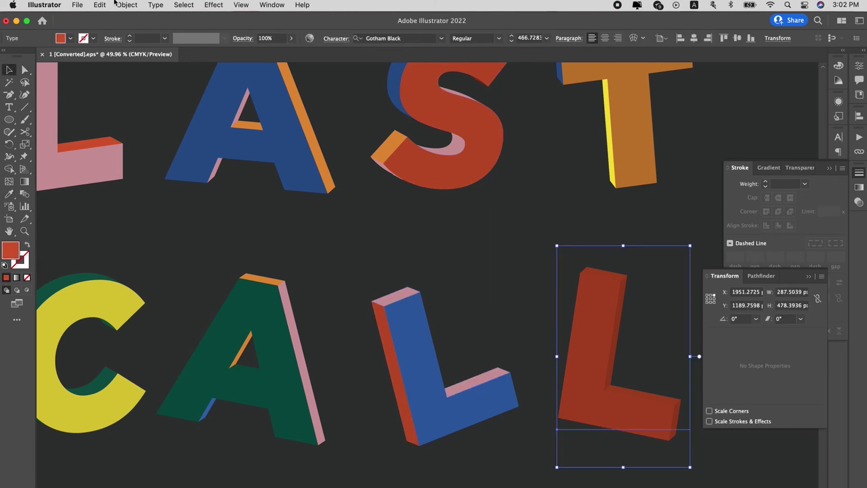
left_click(118, 5)
left_click(181, 141)
key("super+shift+a")
Recolour the red L's top face with the C's yellow and its stem's side face with the green sampled from the A.
key("a")
left_click(626, 276)
key("i")
left_click(124, 305)
key("a")
left_click(615, 345)
key("i")
left_click(271, 300)
Recolour the upper face of the red L's foot yellow and the foot's end face with the orange from the T.
key("a")
left_click(668, 400)
key("i")
left_click(615, 274)
key("a")
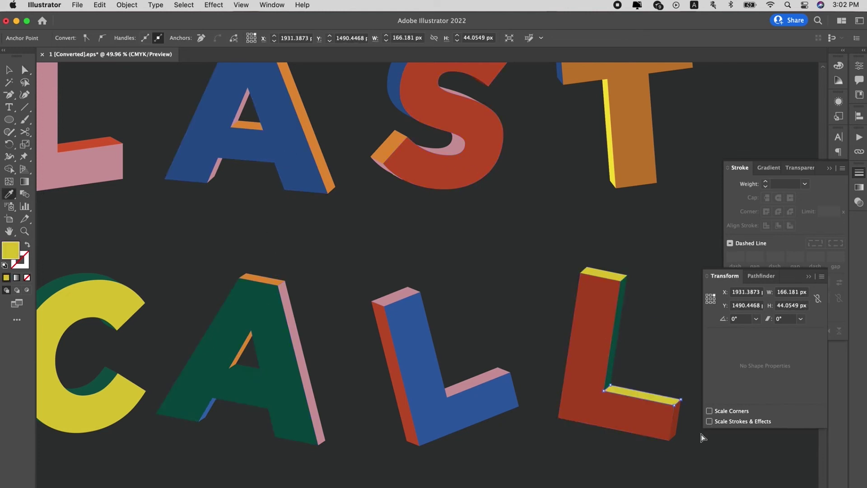
left_click(676, 422)
key("i")
left_click(626, 138)
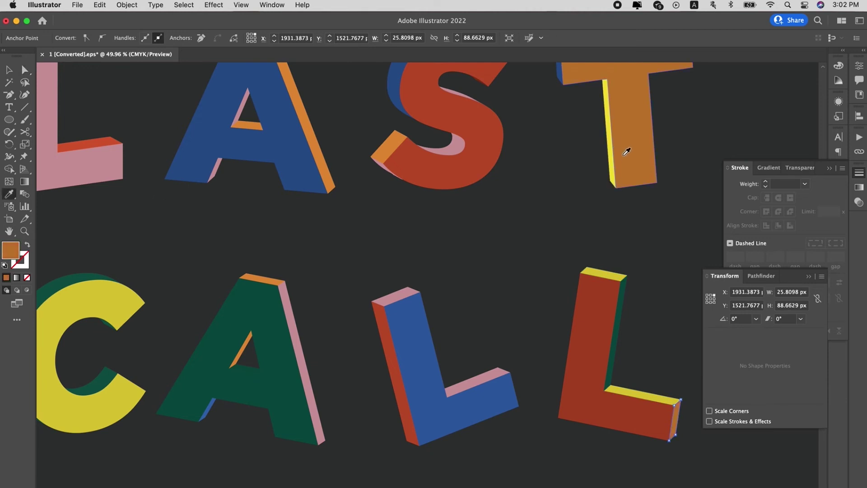
Select all eight LAST CALL letters and enlarge them slightly on the dark square.
key("v")
left_click(635, 257)
key("z")
left_click_drag(639, 259, 521, 259)
left_click_drag(602, 238, 482, 262)
left_click_drag(541, 289, 493, 287)
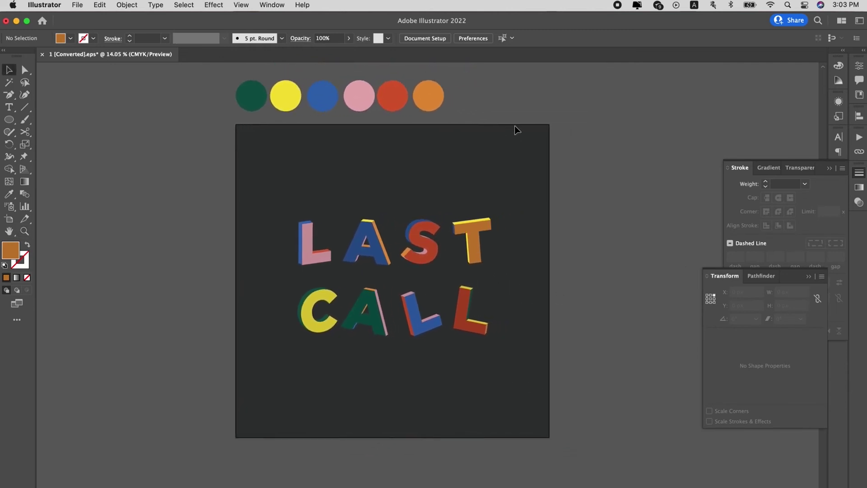
left_click_drag(296, 339, 391, 298)
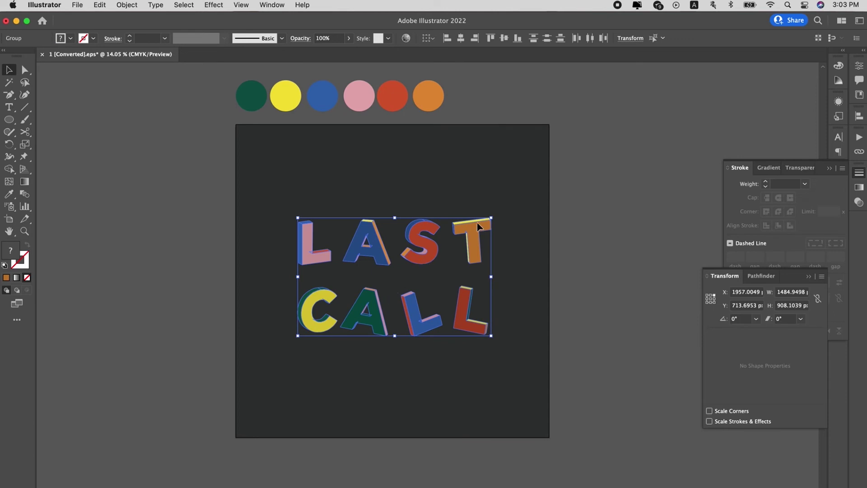
left_click_drag(491, 218, 497, 239)
left_click(575, 230)
Draw an orange many-pointed starburst with the Star tool above the T and add a second one beside the C.
key("z")
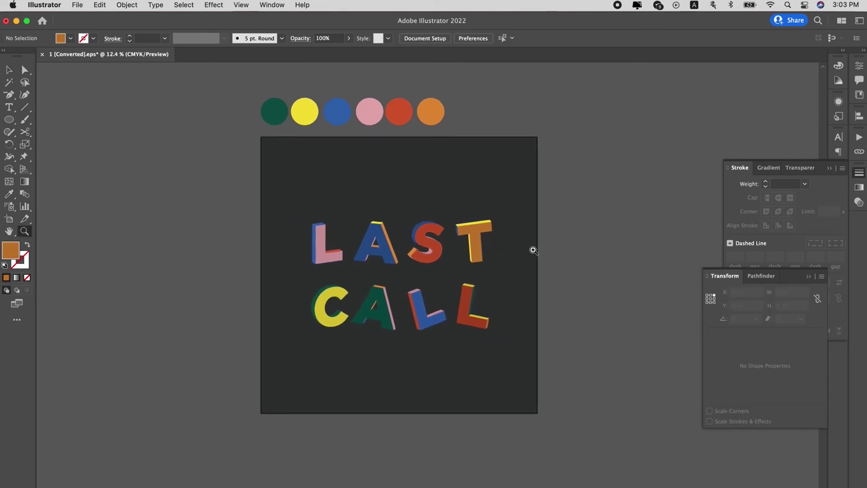
left_click(8, 121)
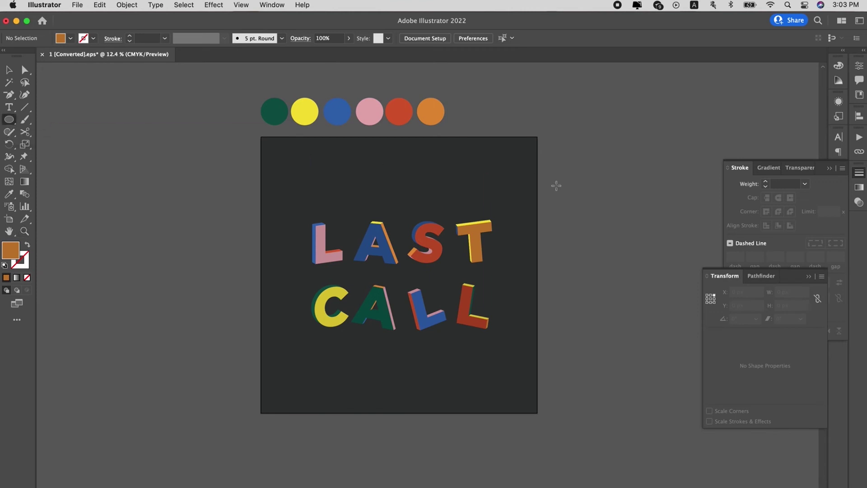
left_click(9, 123)
left_click(45, 168)
left_click_drag(458, 192, 298, 285)
key("Up")
key("Up")
key("Up")
key("Up")
key("Up")
key("Up")
key("Up")
key("Up")
key("Up")
key("Up")
key("Up")
key("Up")
key("Up")
key("Up")
key("Up")
key("Up")
key("Up")
key("Up")
key("Up")
key("Up")
key("v")
left_click(583, 205)
Recolour the starburst beside the C with the pink from the palette circles.
key("i")
left_click(304, 111)
left_click(370, 111)
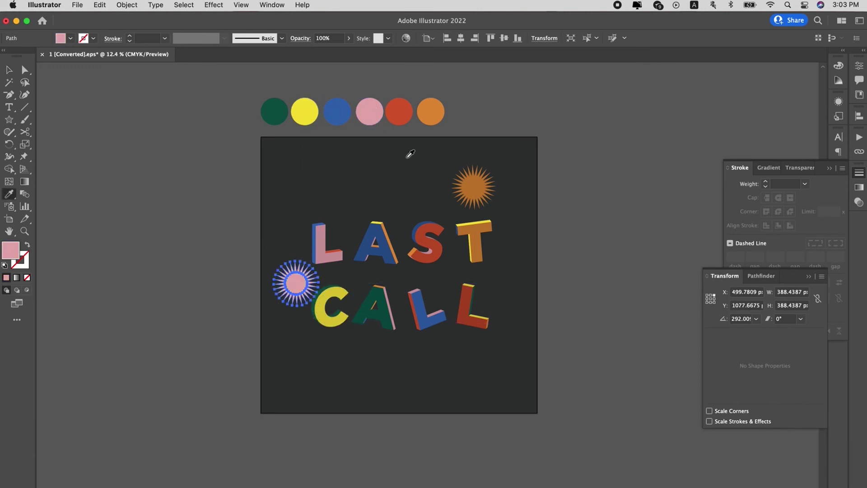
key("c")
key("v")
left_click(593, 288)
Copy the pink starburst, about 369 px wide, below the word CALL and recolour the copy with the palette's blue.
left_click_drag(283, 297, 415, 376)
left_click_drag(423, 345, 433, 340)
key("i")
left_click(343, 115)
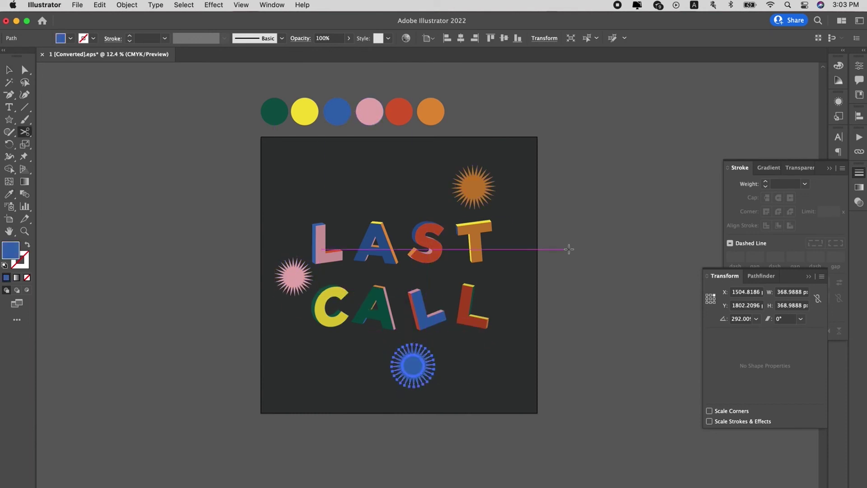
key("Delete")
key("v")
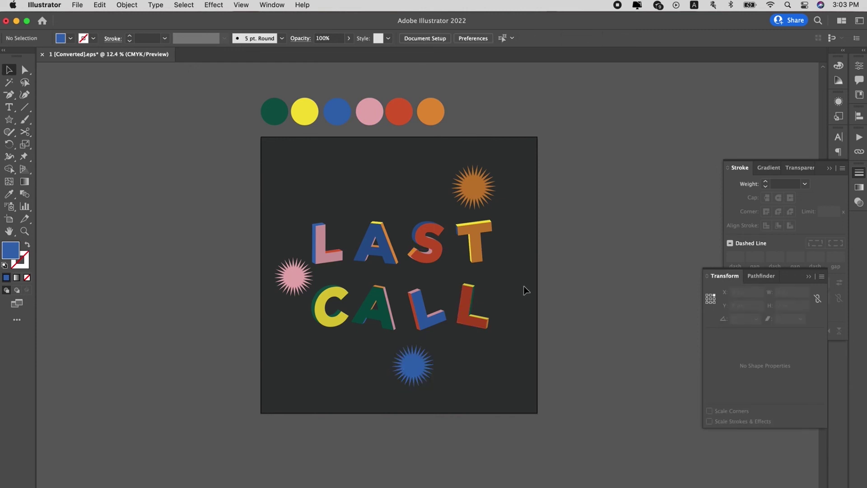
Move the pink starburst to the first L, the blue one to the last L's foot and the orange one above the S.
left_click_drag(310, 280, 315, 232)
left_click_drag(413, 366, 483, 324)
left_click_drag(473, 187, 448, 193)
left_click(577, 243)
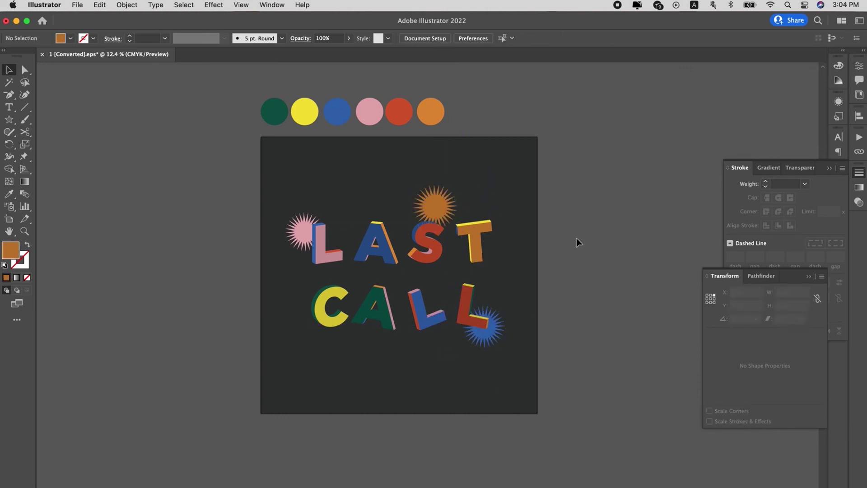
Enlarge the blue starburst at the foot of the last L.
left_click(494, 344)
left_click_drag(499, 359, 499, 359)
left_click(595, 368)
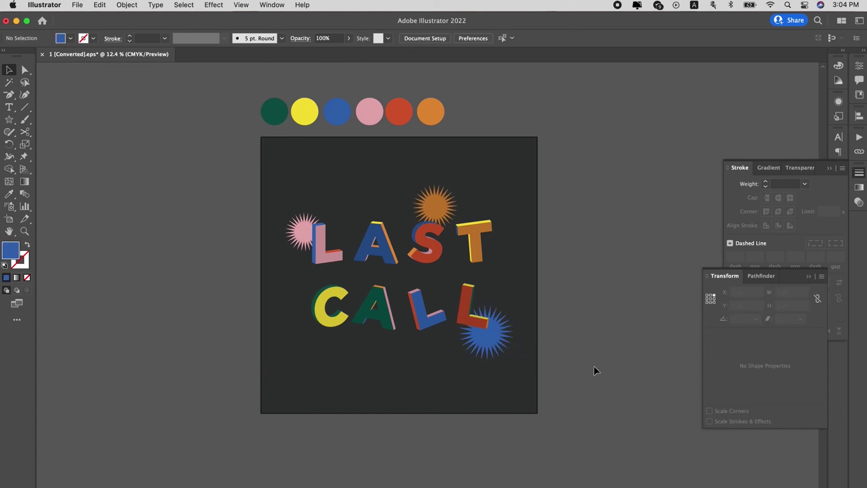
Slightly enlarge and reposition the orange starburst above the S, and move the pink one down to the first L's foot.
left_click(435, 203)
left_click_drag(455, 177, 458, 173)
left_click(567, 252)
left_click_drag(435, 209, 443, 212)
left_click(573, 248)
left_click_drag(306, 238, 308, 267)
left_click(553, 283)
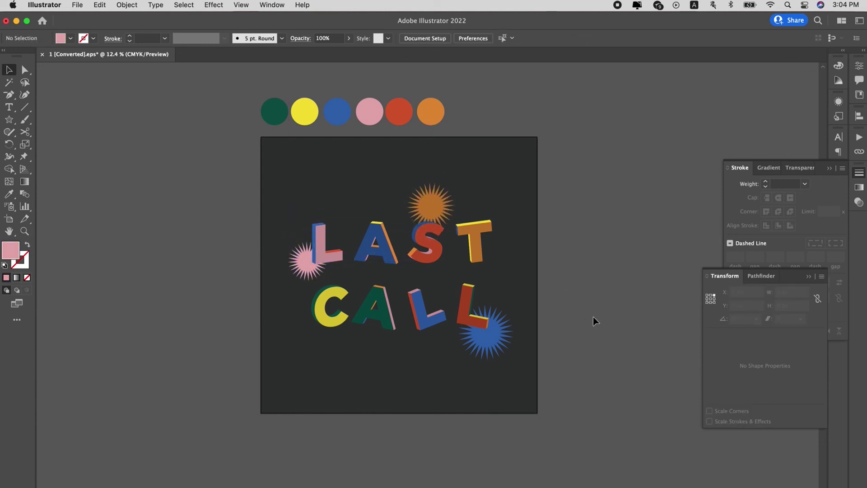